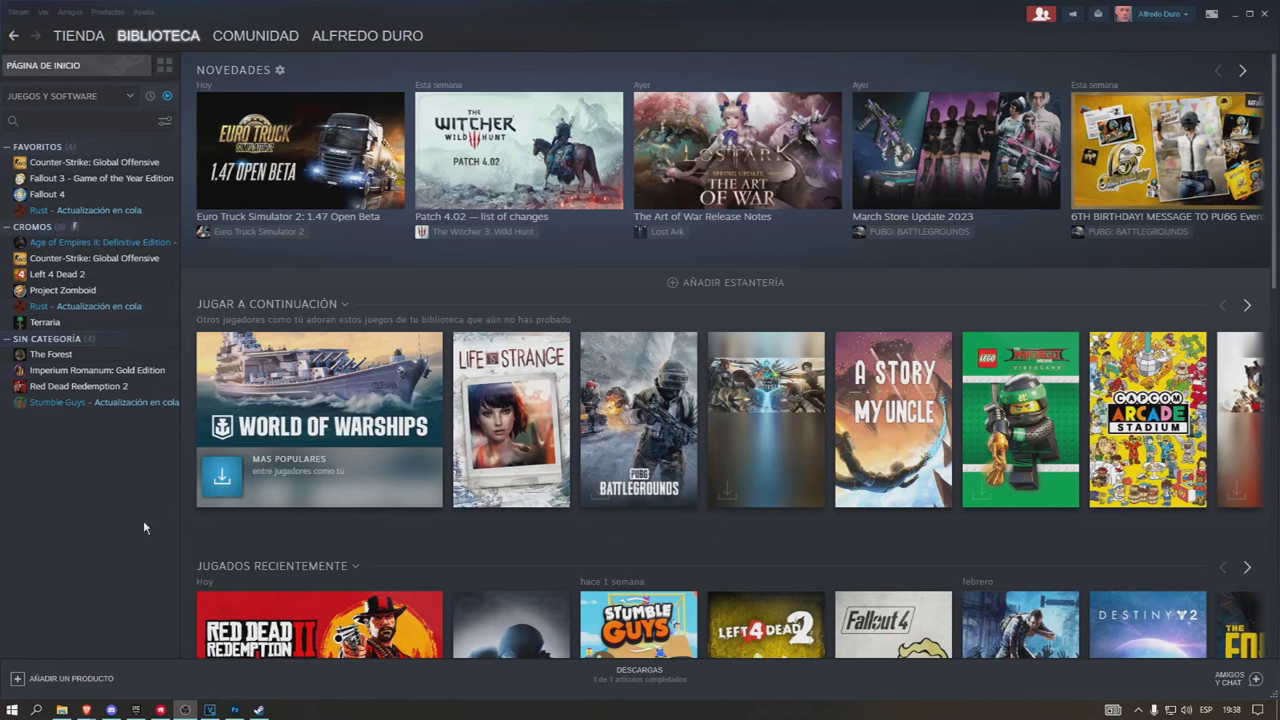
Open the properties of Counter-Strike: Global Offensive from the Steam library
{"action": "left_click", "coordinate": [83, 170]}
{"action": "left_click", "coordinate": [83, 166]}
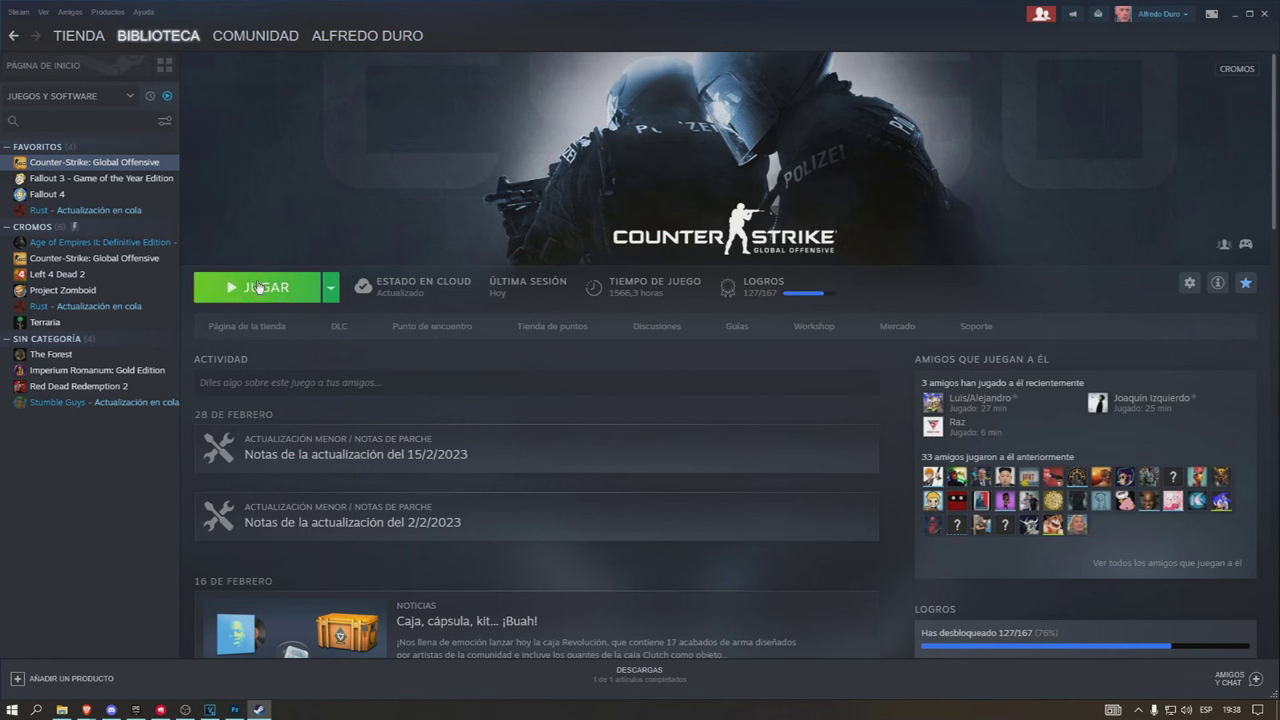
{"action": "mouse_move", "coordinate": [140, 37]}
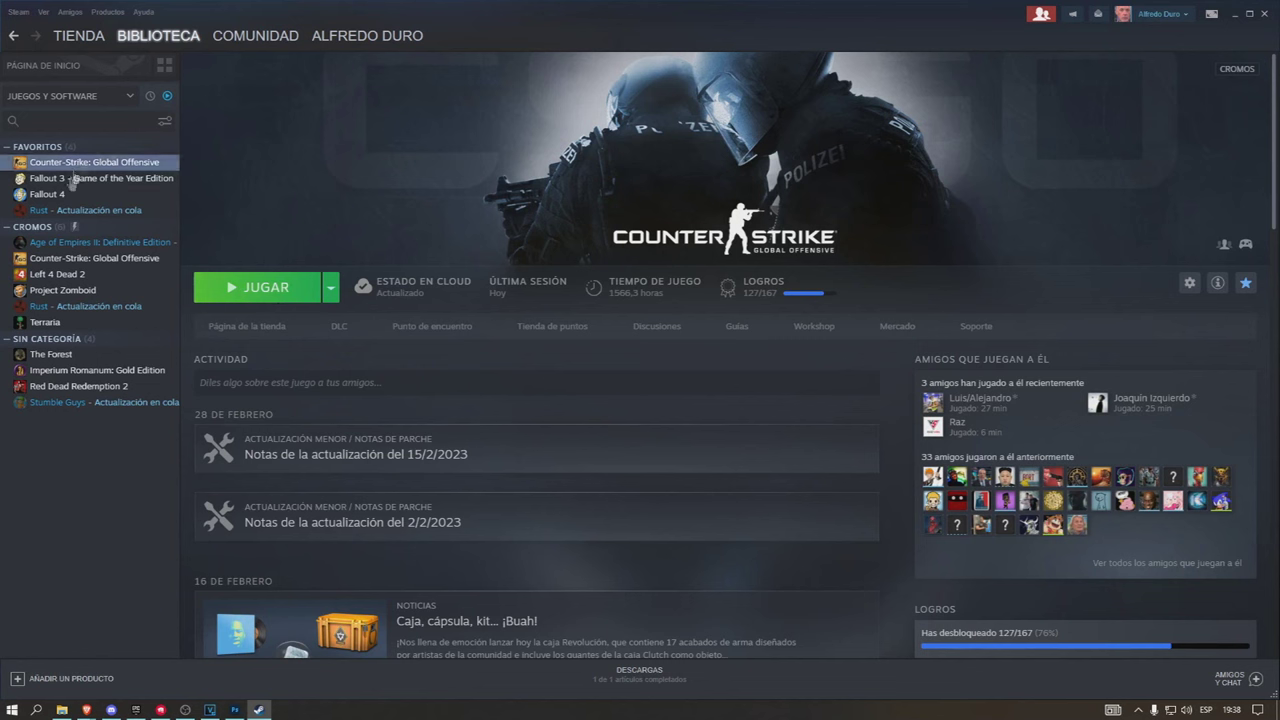
{"action": "right_click", "coordinate": [107, 165]}
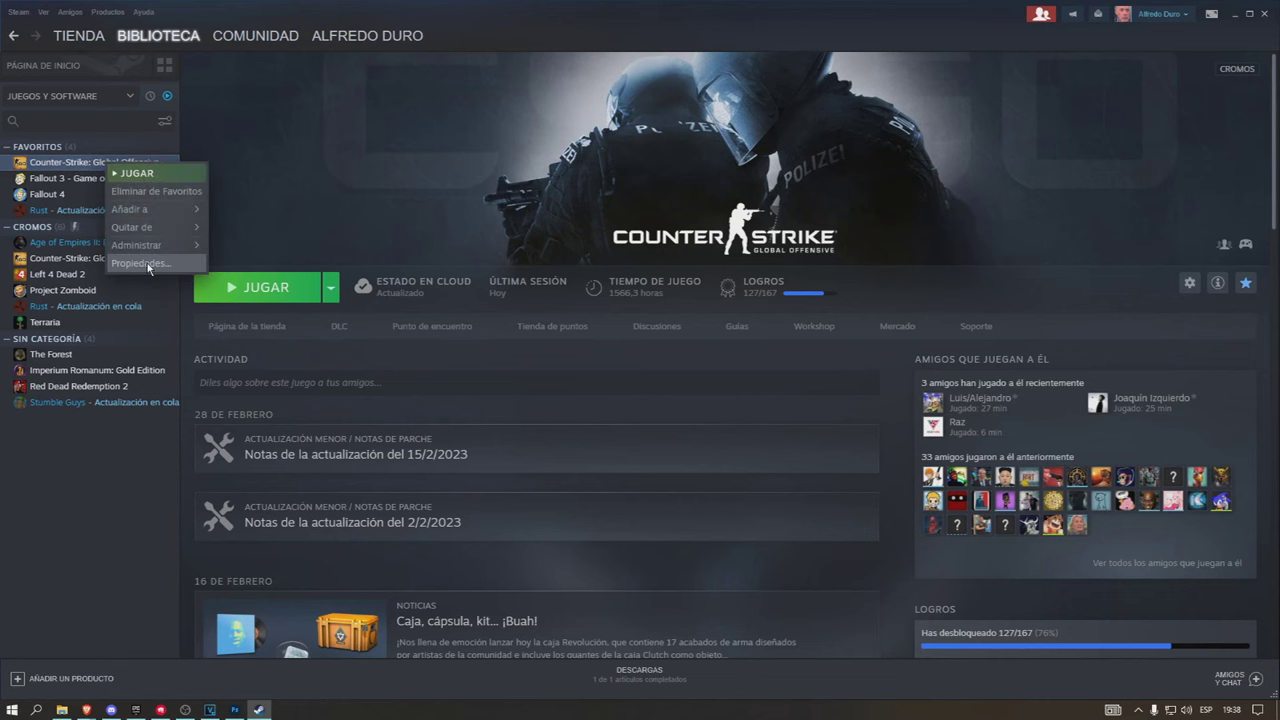
{"action": "left_click", "coordinate": [146, 264]}
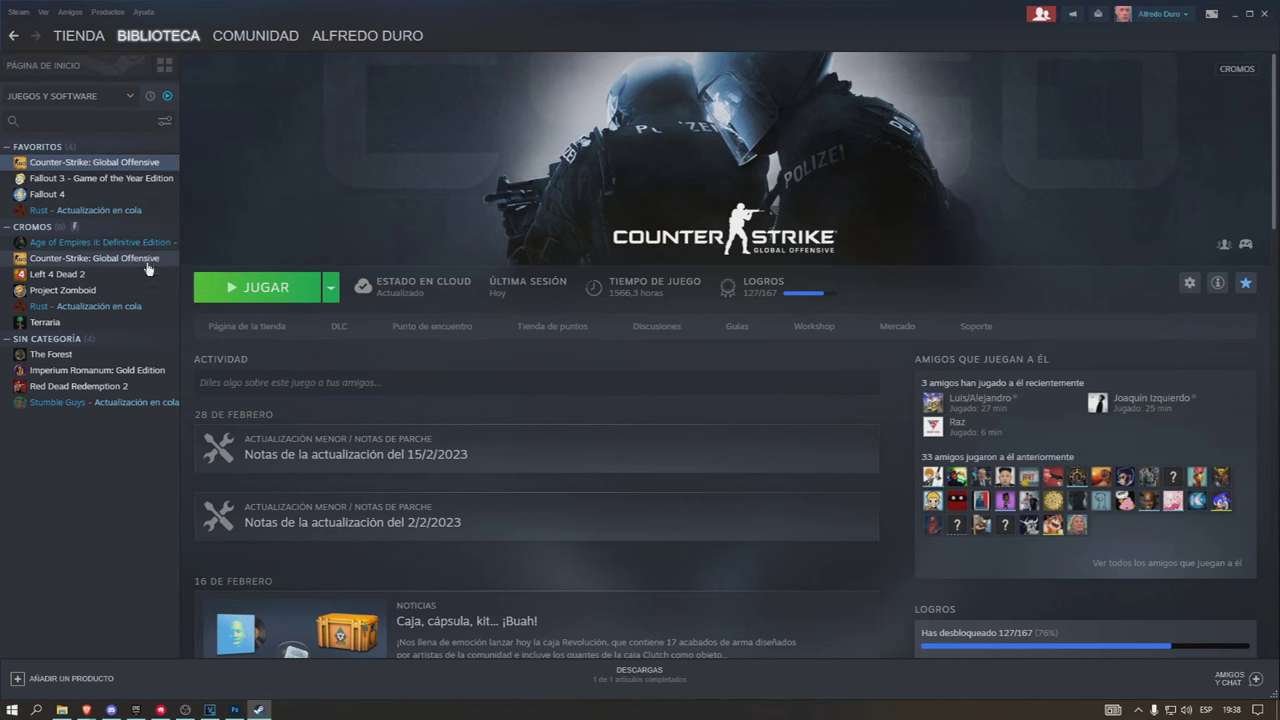
{"action": "left_click_drag", "start_coordinate": [604, 181], "coordinate": [561, 81]}
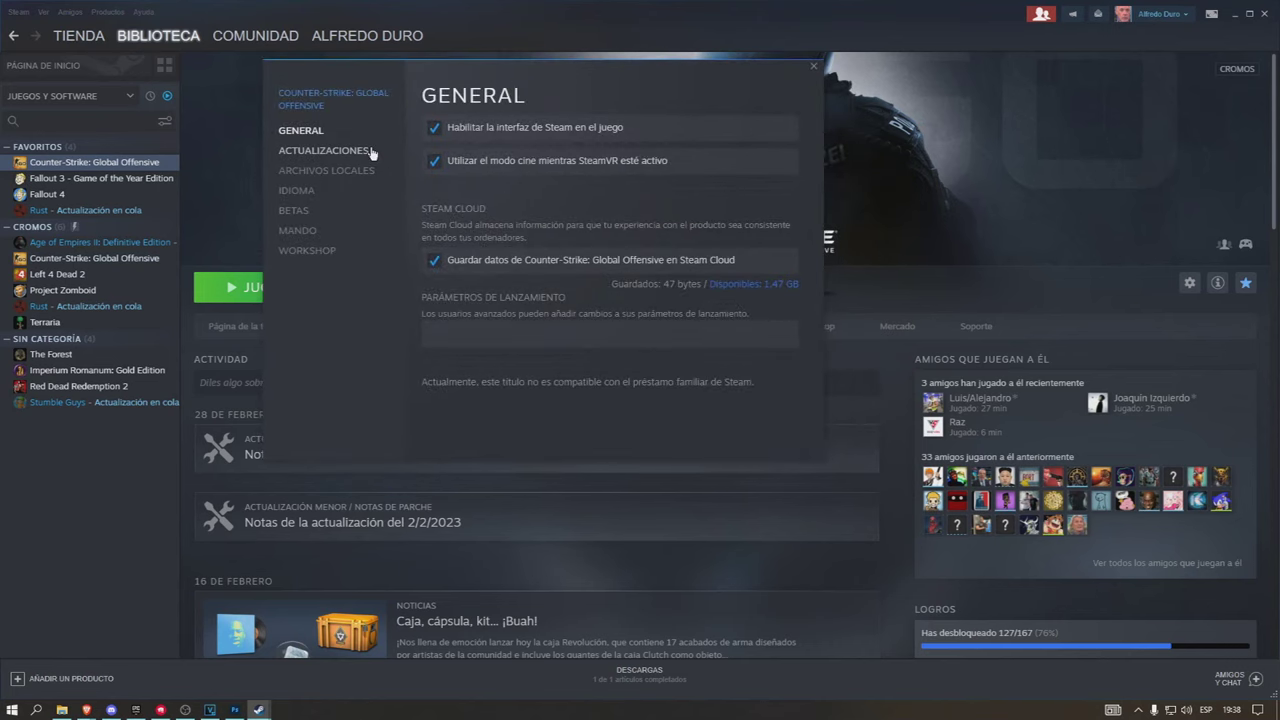
Verify the integrity of the Counter-Strike: Global Offensive files from its local files settings
{"action": "left_click", "coordinate": [308, 150]}
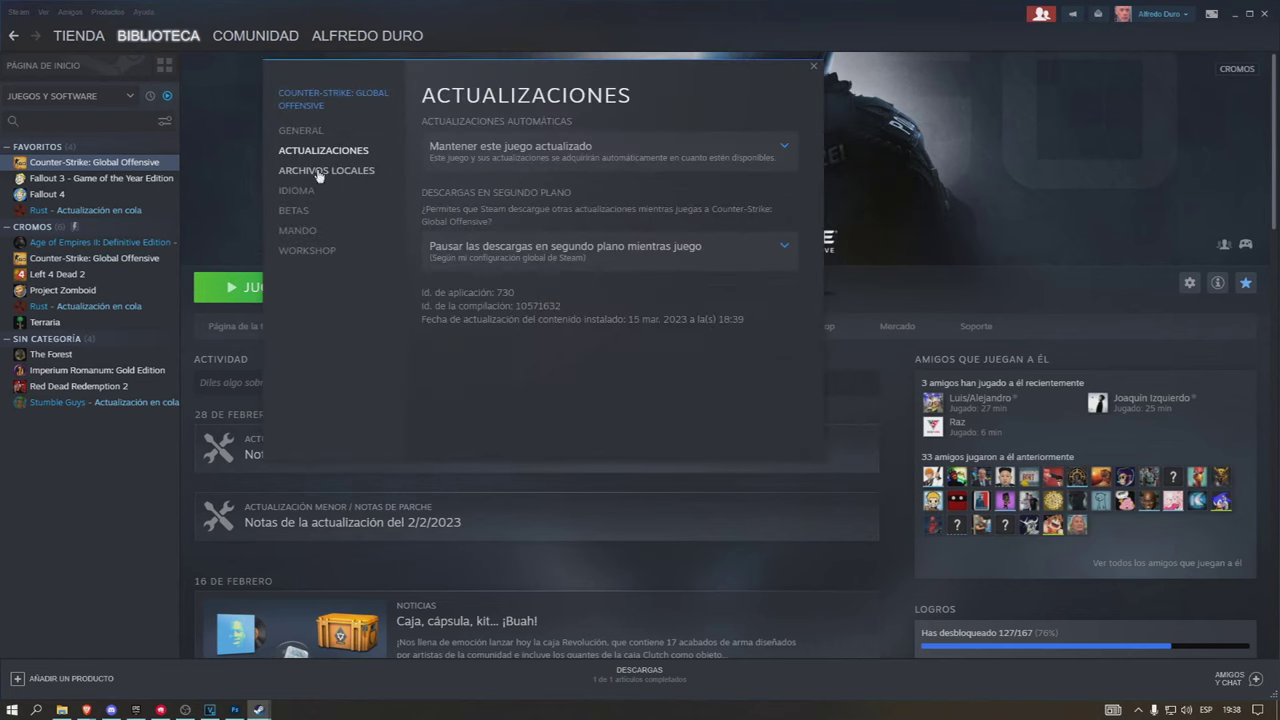
{"action": "left_click", "coordinate": [320, 174]}
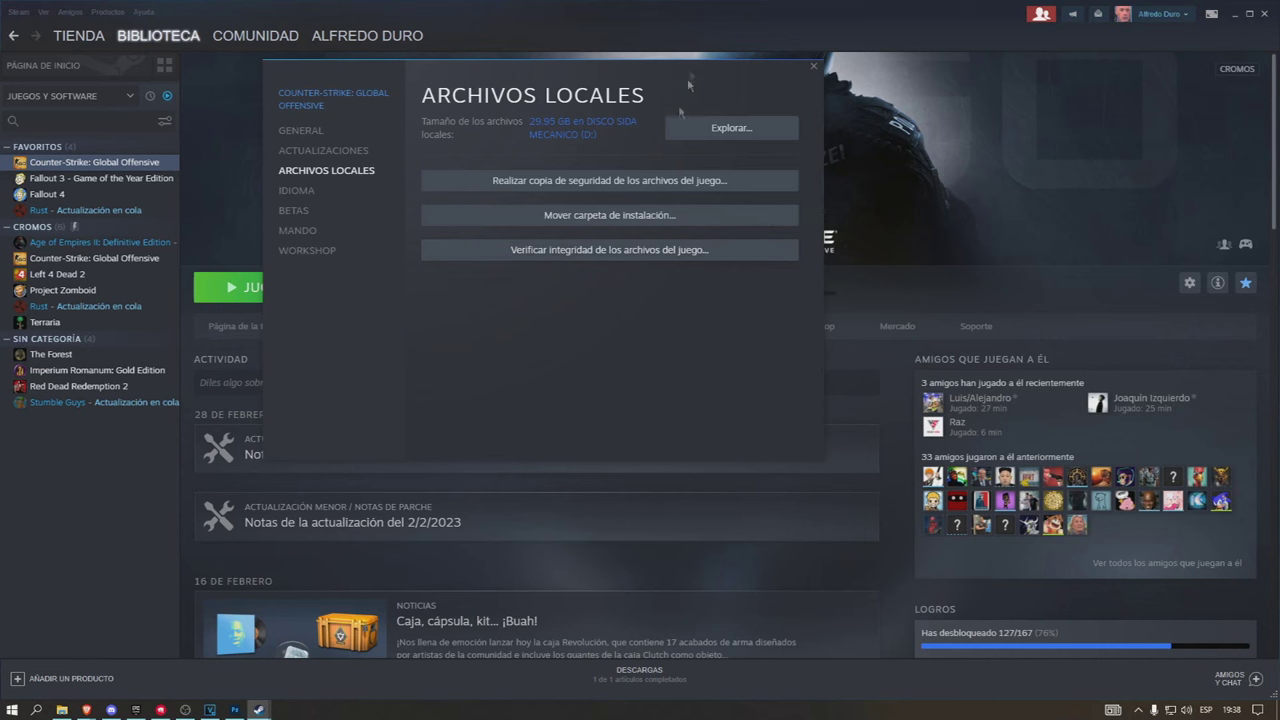
{"action": "left_click", "coordinate": [600, 250]}
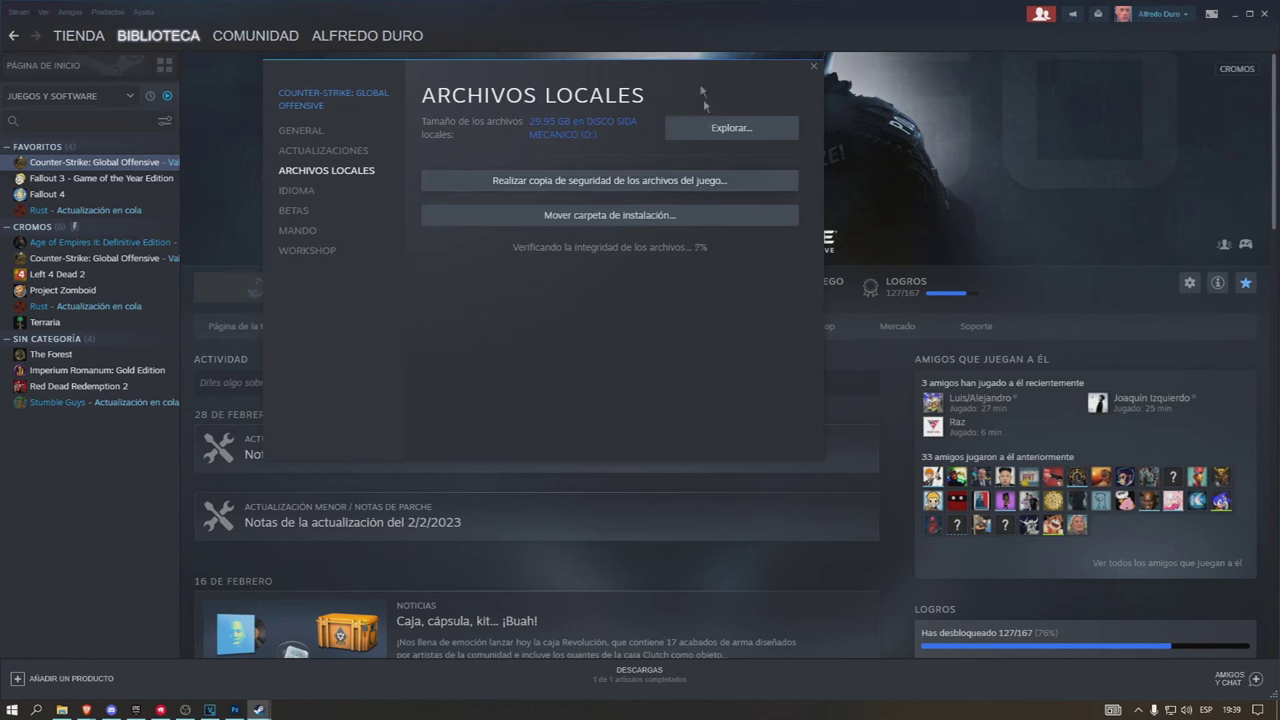
{"action": "left_click_drag", "start_coordinate": [700, 67], "coordinate": [678, 173]}
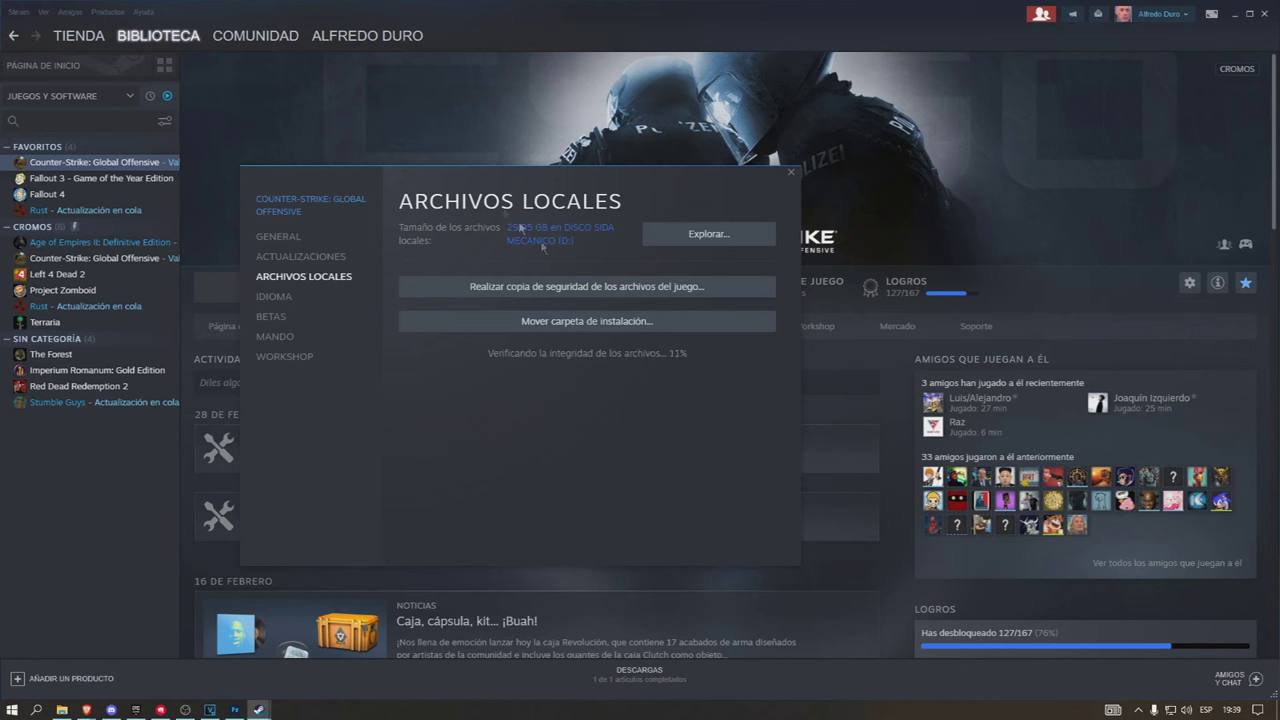
Review the destination drives offered for moving the game's installation folder, without moving it
{"action": "left_click", "coordinate": [531, 326]}
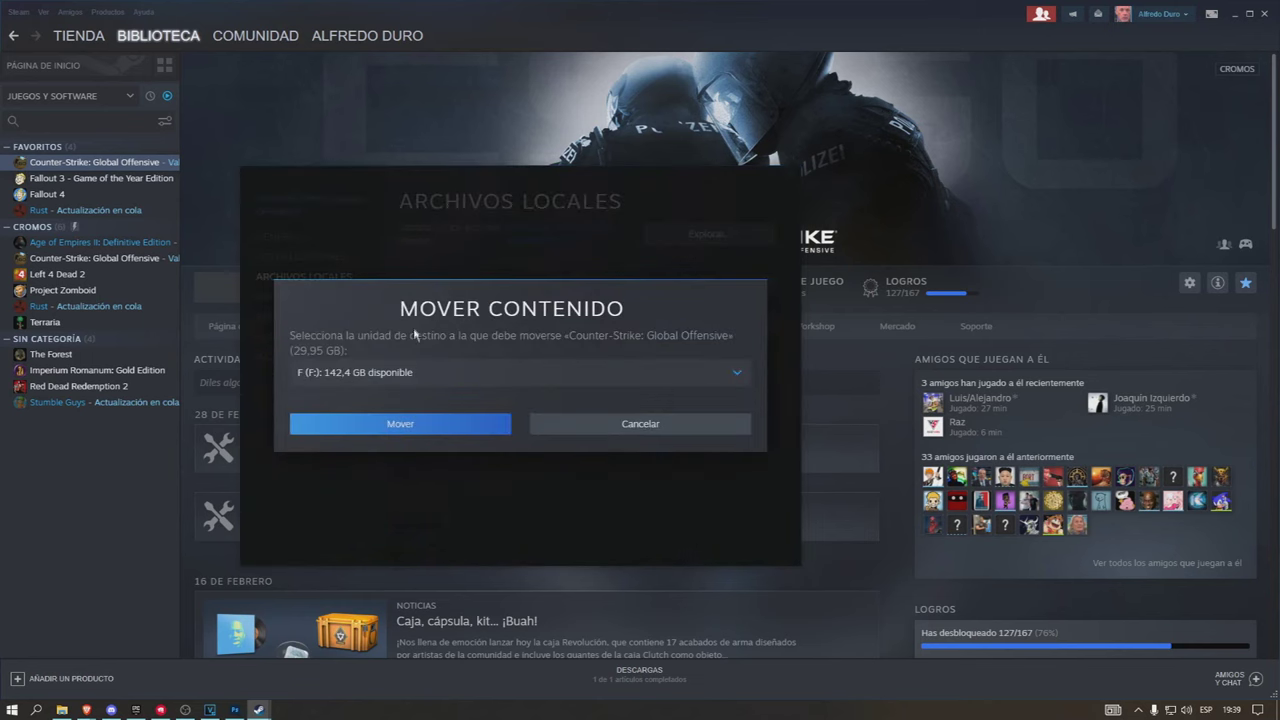
{"action": "left_click", "coordinate": [453, 370]}
{"action": "left_click", "coordinate": [378, 455]}
{"action": "left_click", "coordinate": [609, 432]}
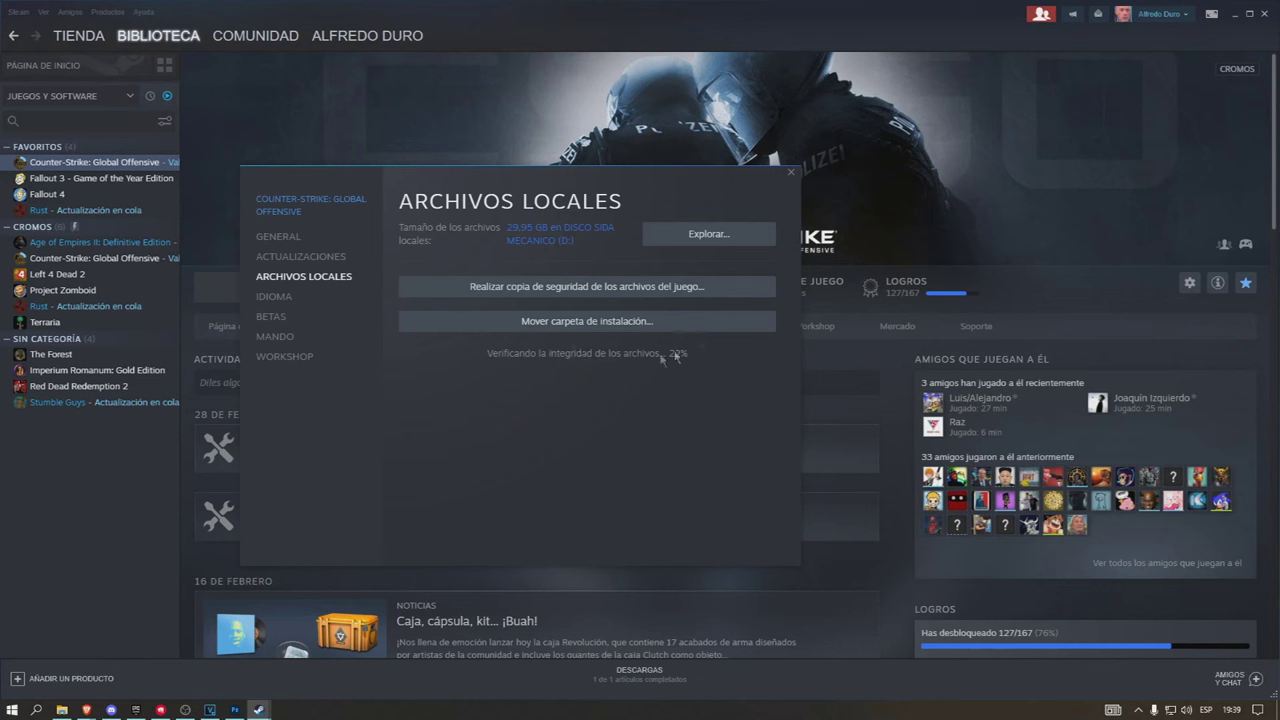
Browse the local installation folder of Counter-Strike: Global Offensive in File Explorer
{"action": "left_click", "coordinate": [692, 241]}
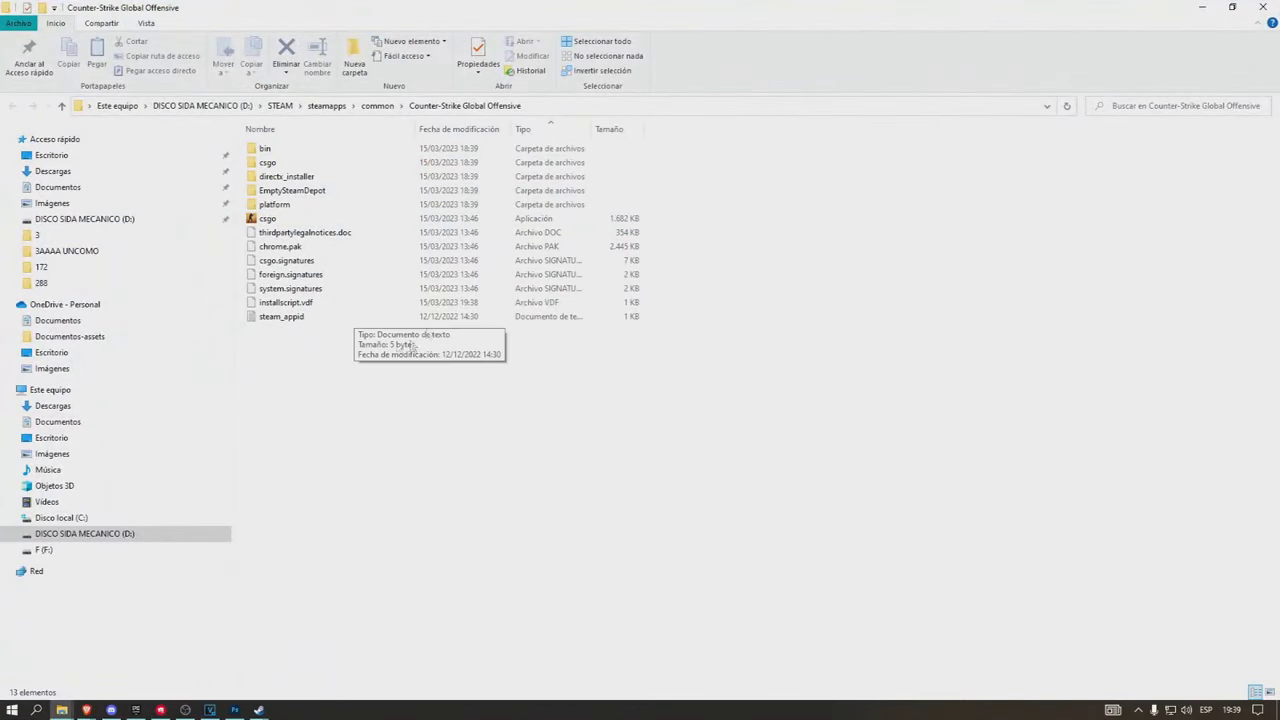
{"action": "left_click_drag", "start_coordinate": [580, 468], "coordinate": [450, 145]}
{"action": "left_click", "coordinate": [530, 368]}
{"action": "left_click_drag", "start_coordinate": [482, 440], "coordinate": [272, 130]}
{"action": "left_click", "coordinate": [400, 451]}
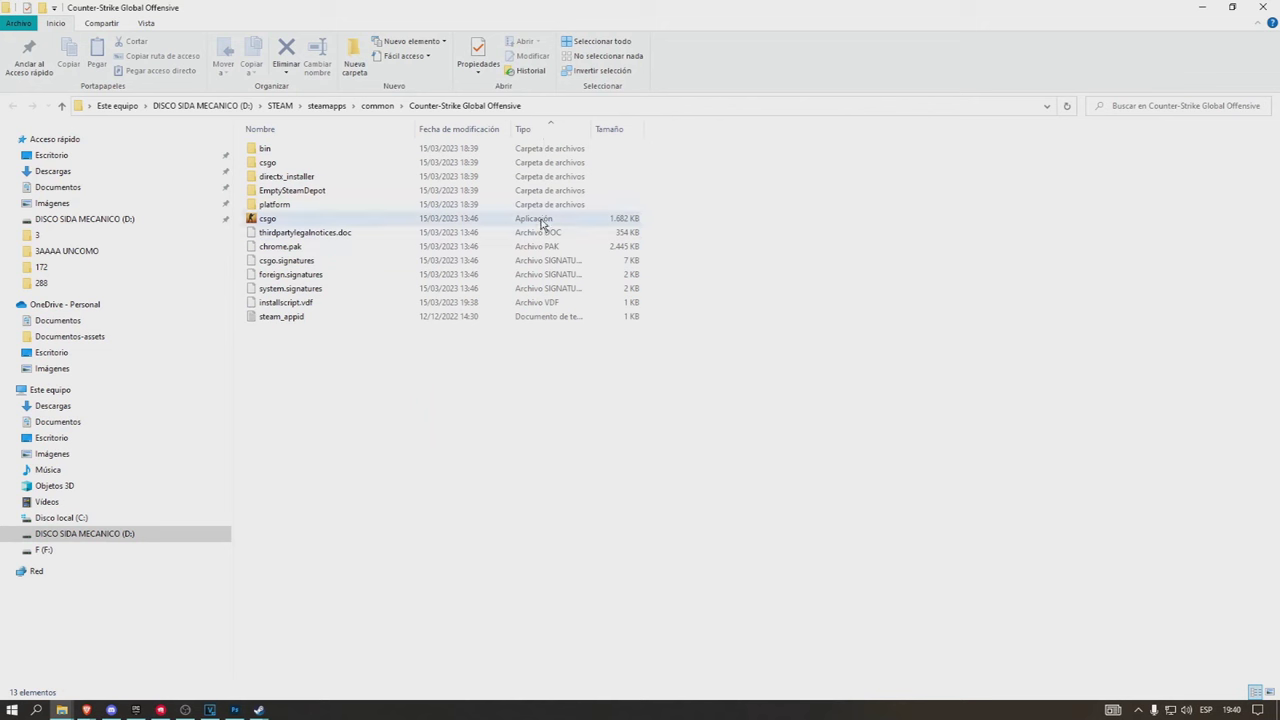
Open the compatibility settings in the properties of the csgo application
{"action": "right_click", "coordinate": [541, 222]}
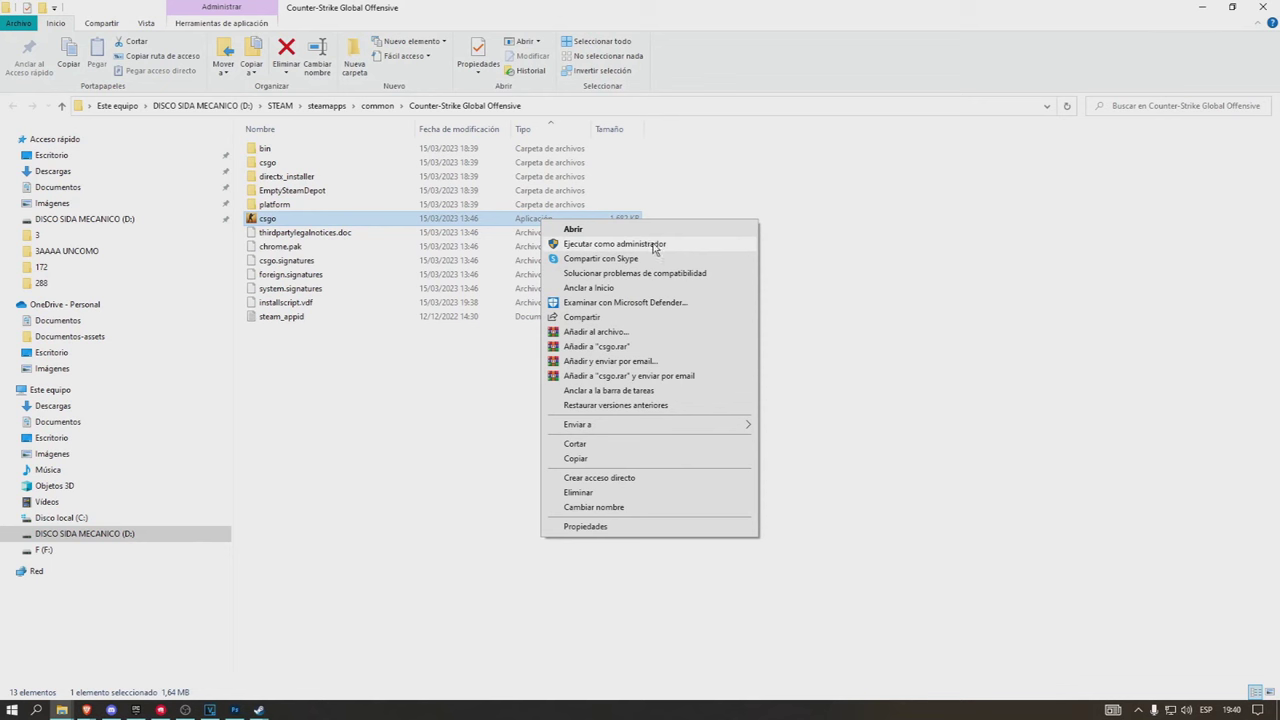
{"action": "left_click", "coordinate": [604, 528]}
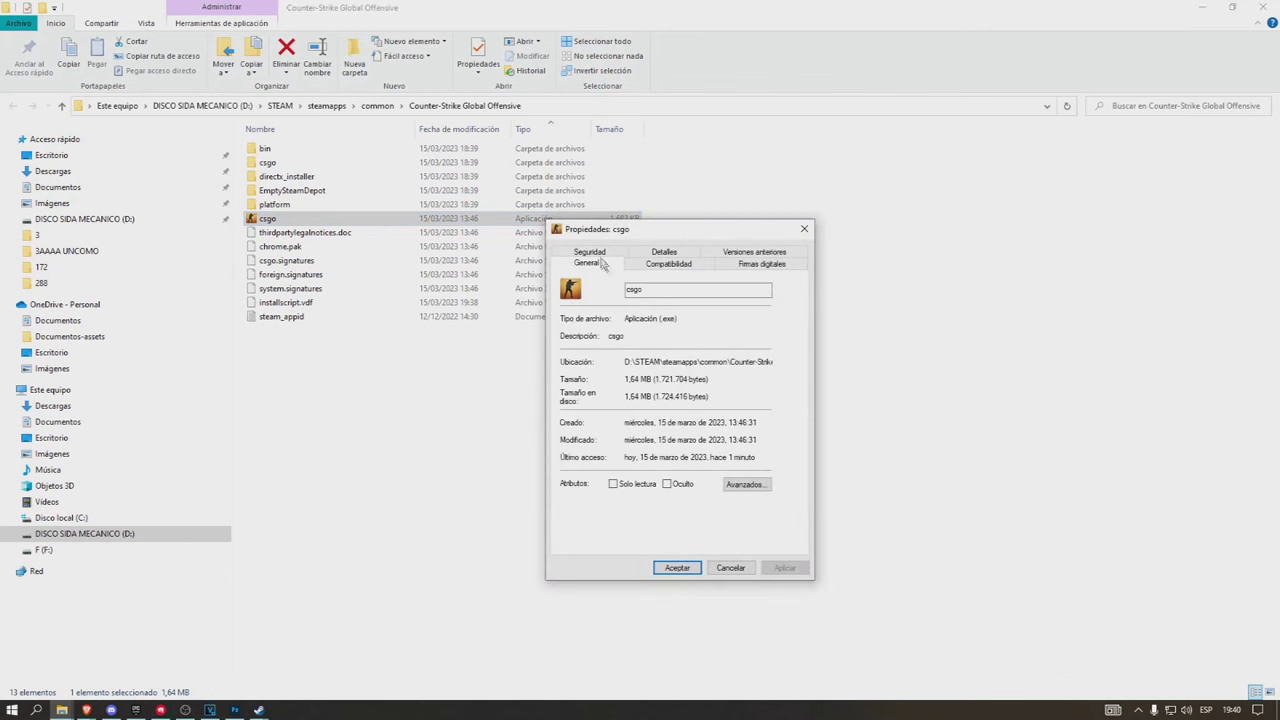
{"action": "left_click", "coordinate": [666, 265]}
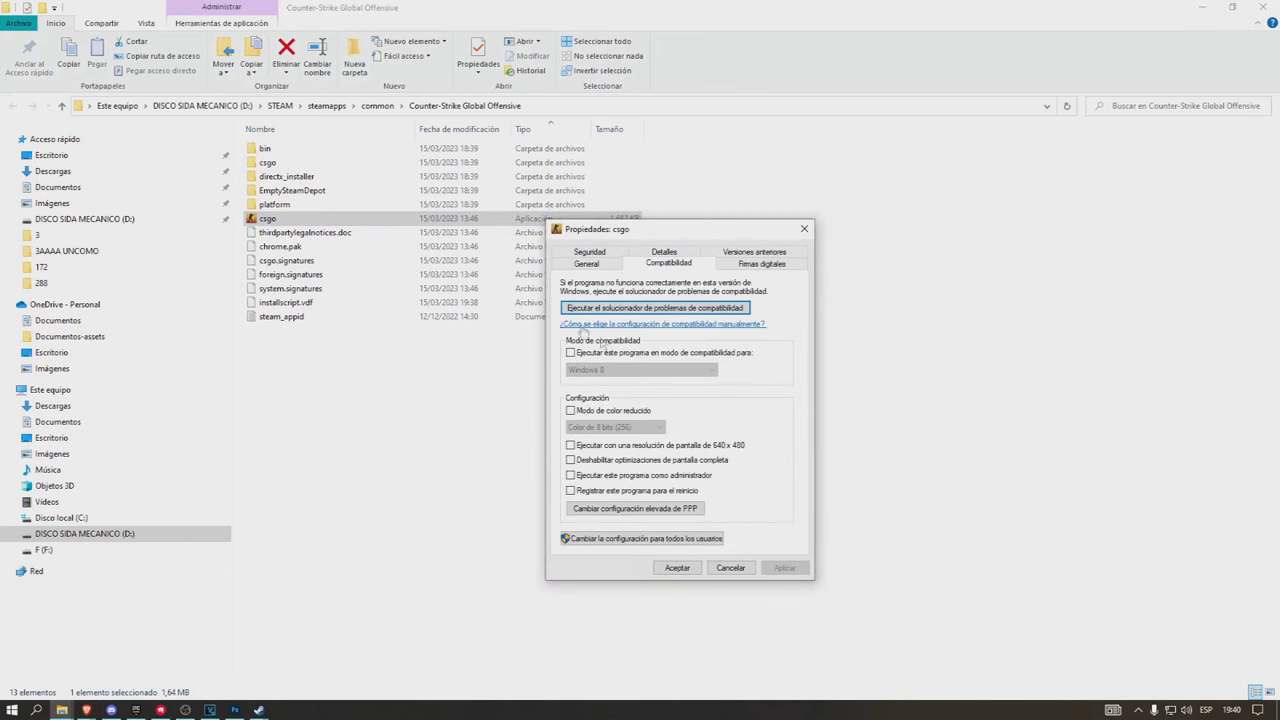
Try compatibility mode for Windows 8 on the csgo application
{"action": "left_click", "coordinate": [571, 353]}
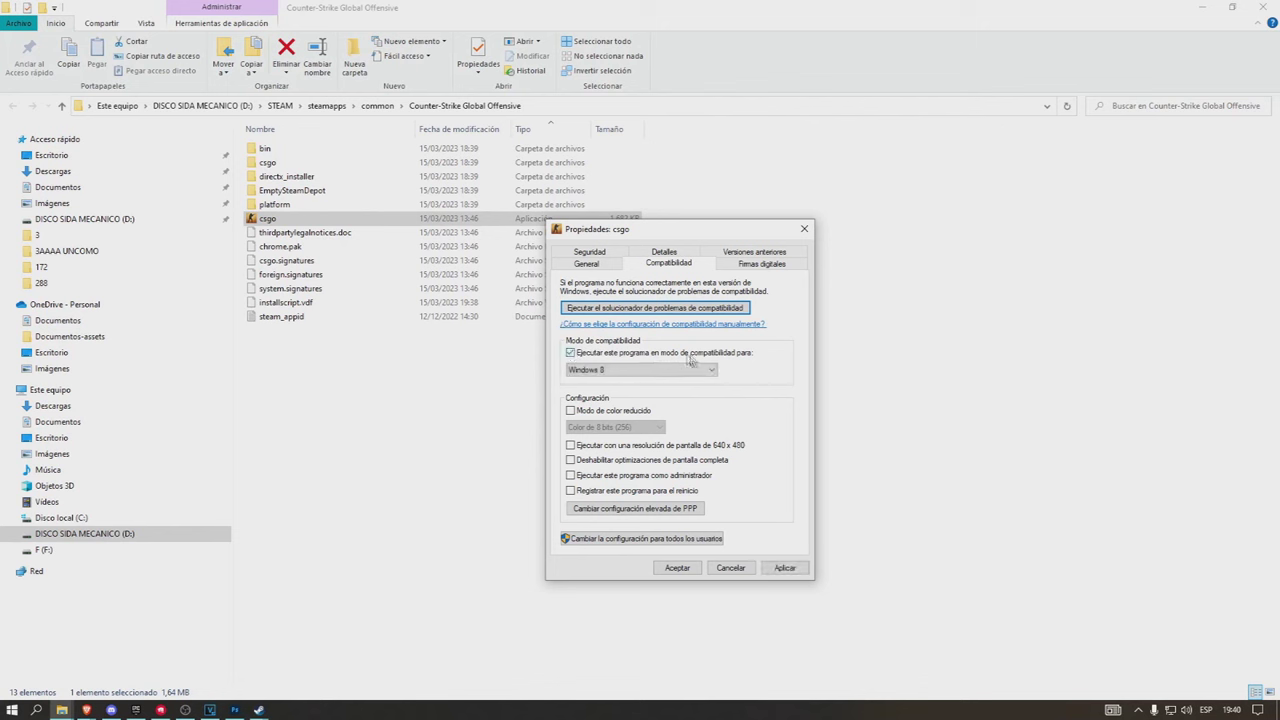
{"action": "left_click", "coordinate": [645, 370]}
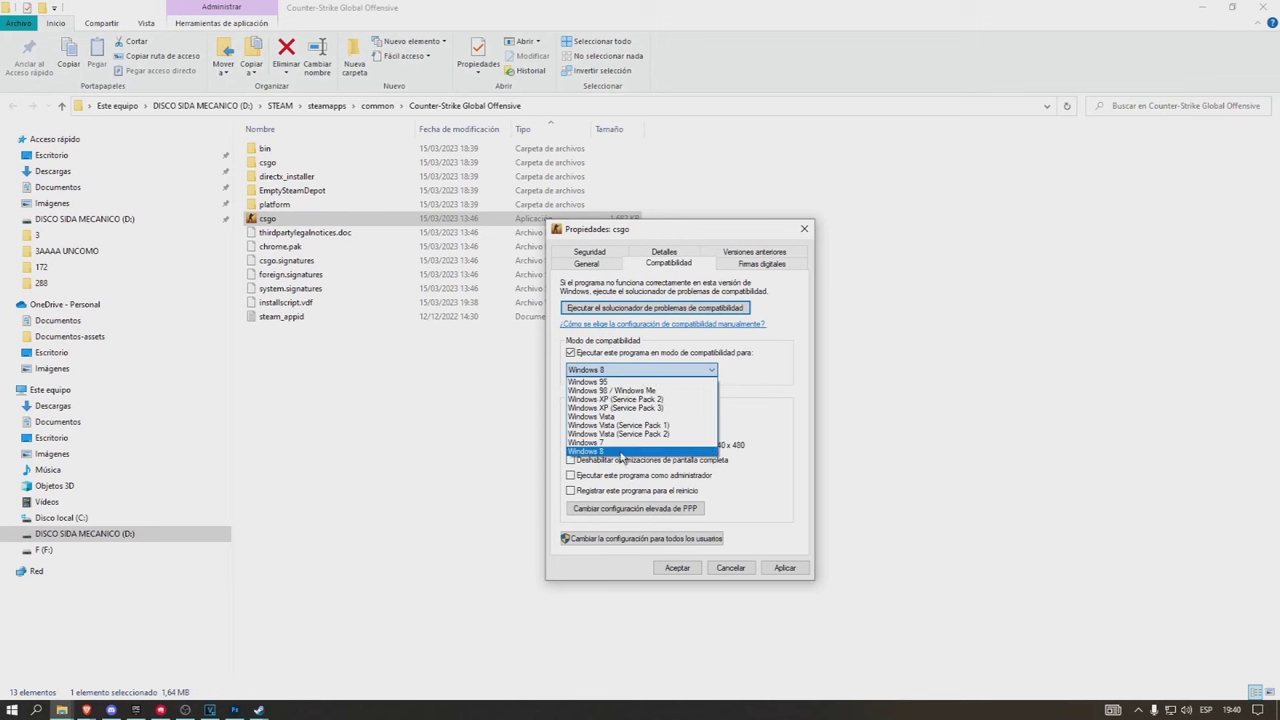
{"action": "left_click", "coordinate": [622, 370]}
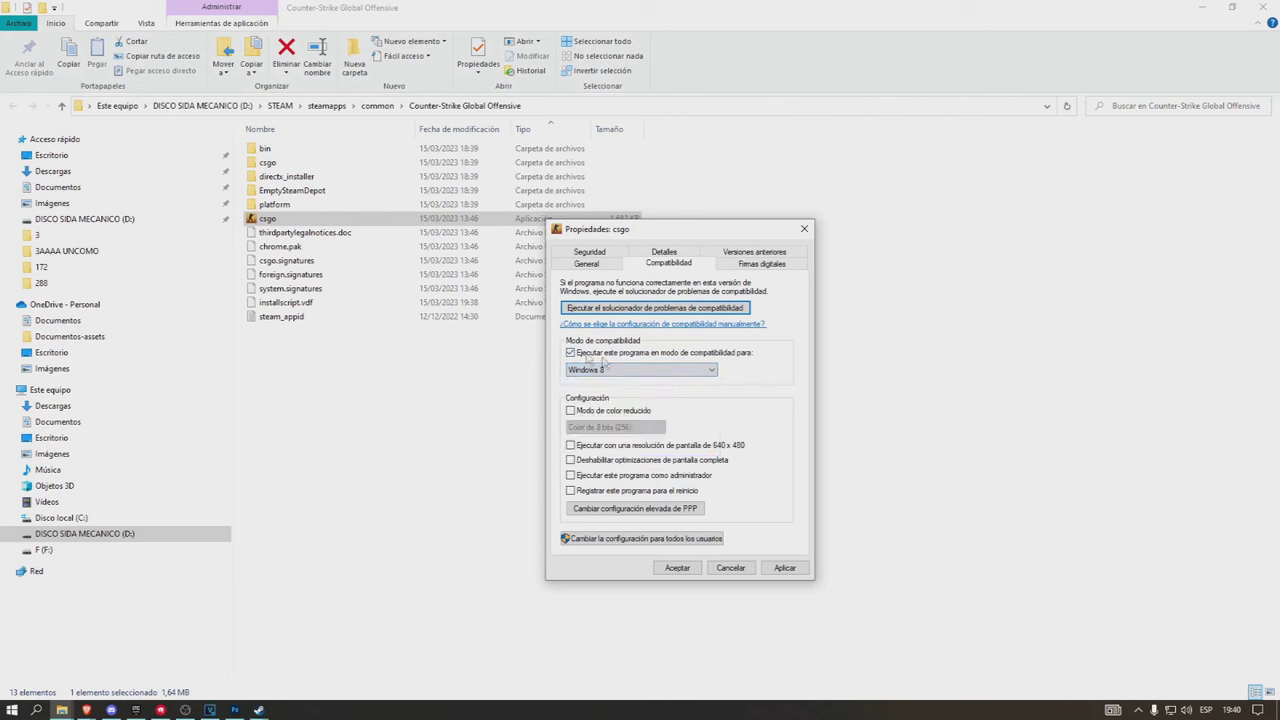
{"action": "left_click", "coordinate": [580, 354]}
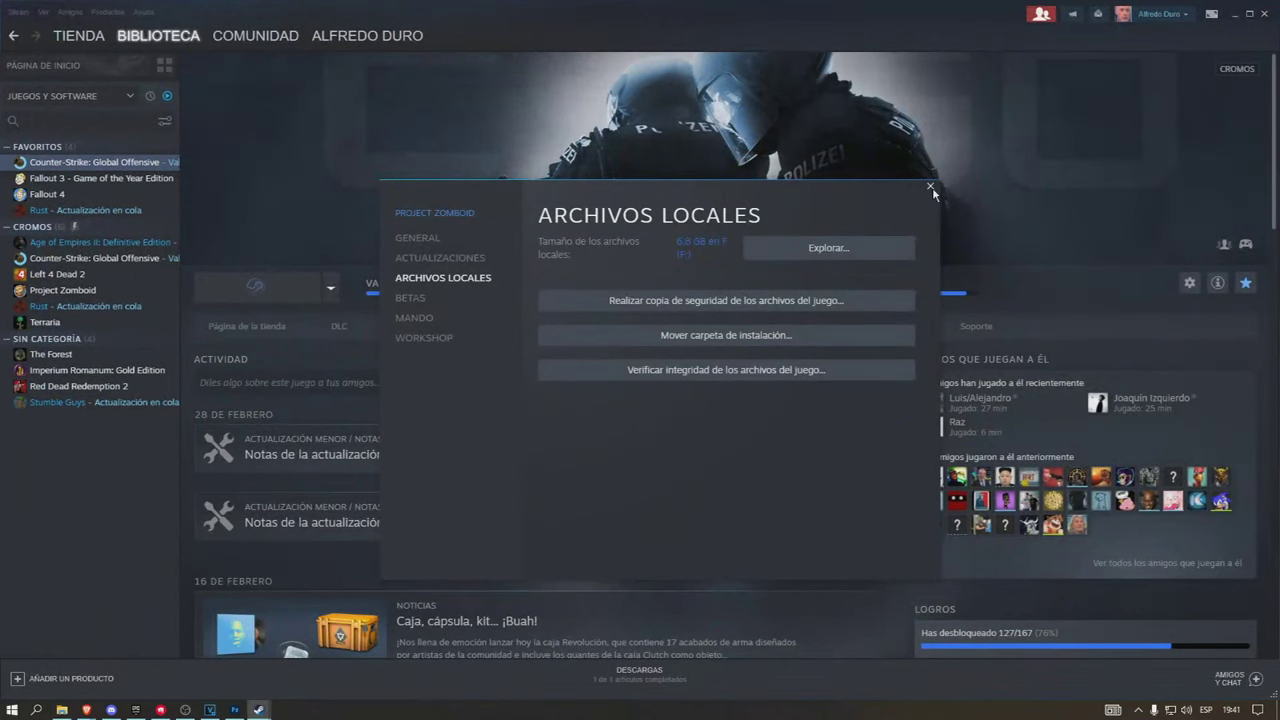
Switch to Steam and browse Project Zomboid's installation folder from its local files properties
{"action": "left_click", "coordinate": [931, 188]}
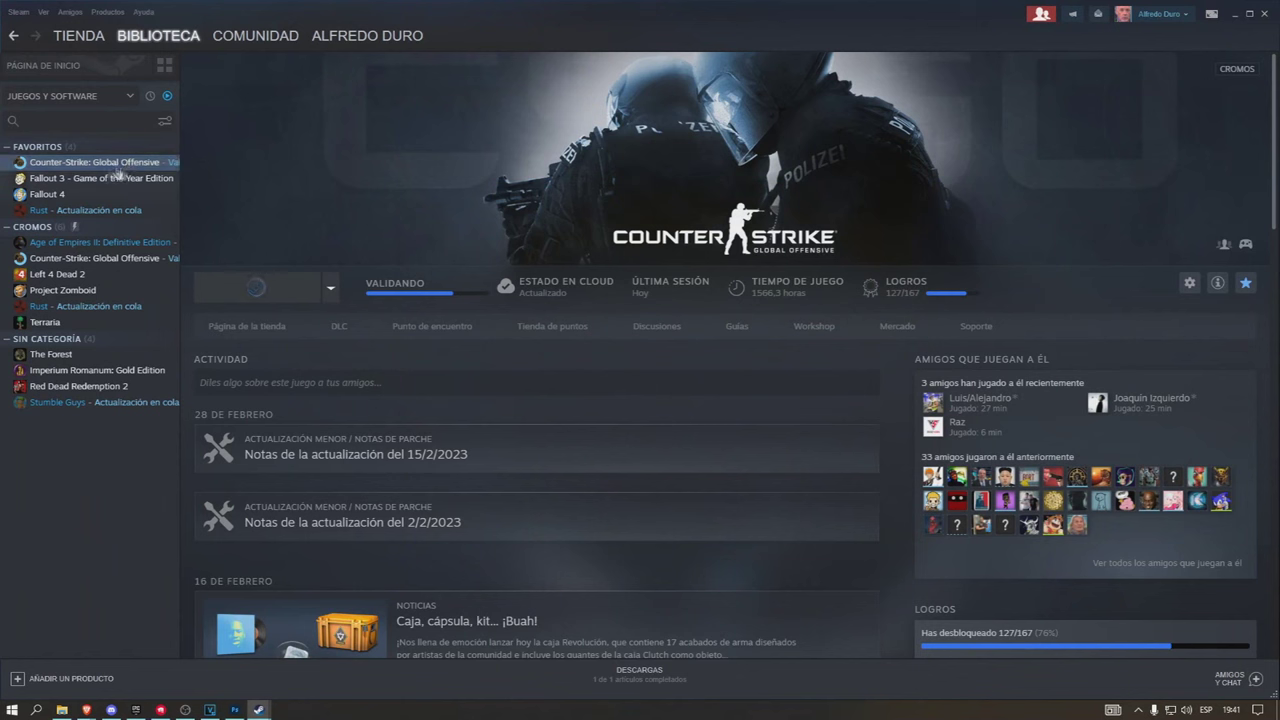
{"action": "right_click", "coordinate": [66, 292]}
{"action": "left_click", "coordinate": [95, 405]}
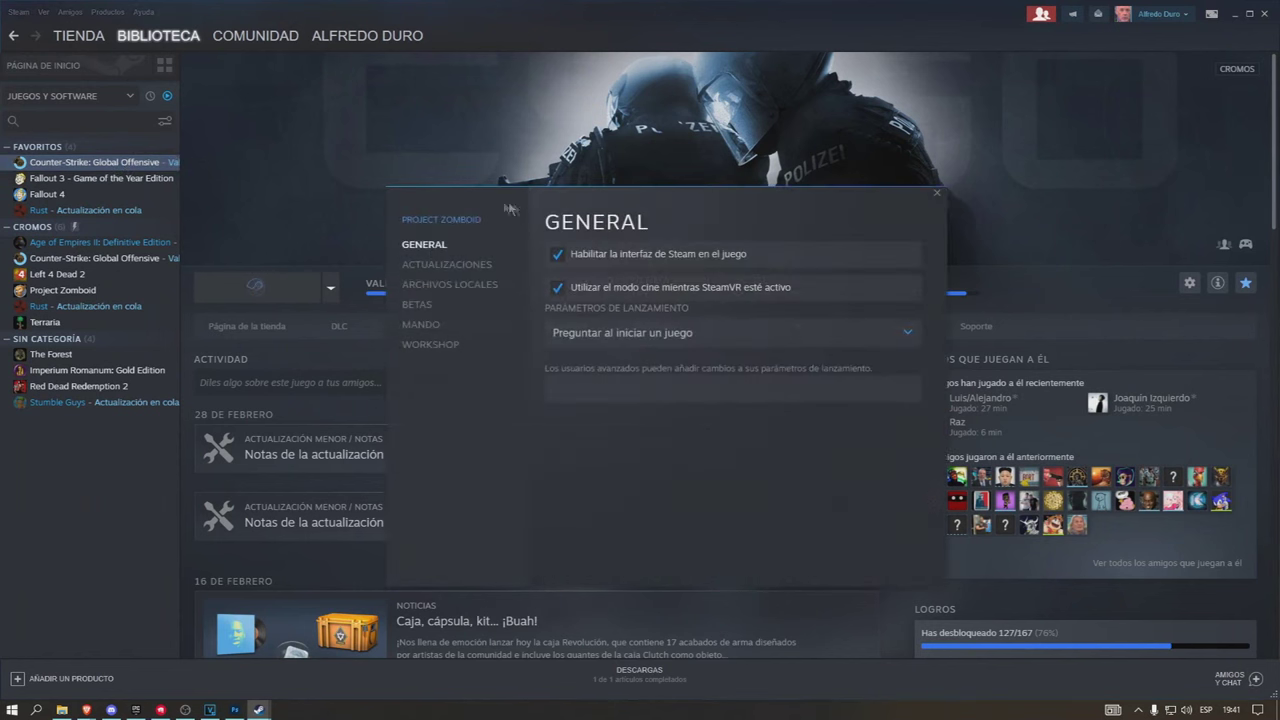
{"action": "left_click", "coordinate": [430, 285]}
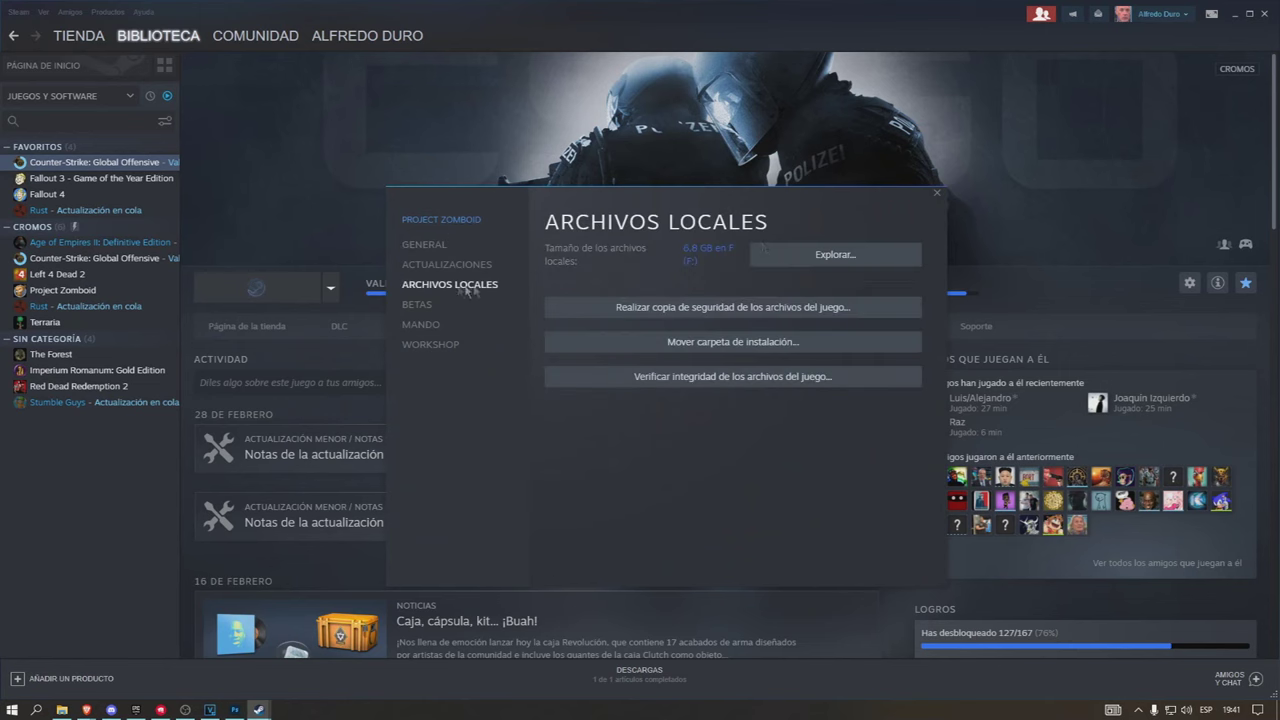
{"action": "left_click", "coordinate": [819, 257]}
{"action": "scroll", "coordinate": [686, 265], "scroll_direction": "down", "scroll_amount": 12}
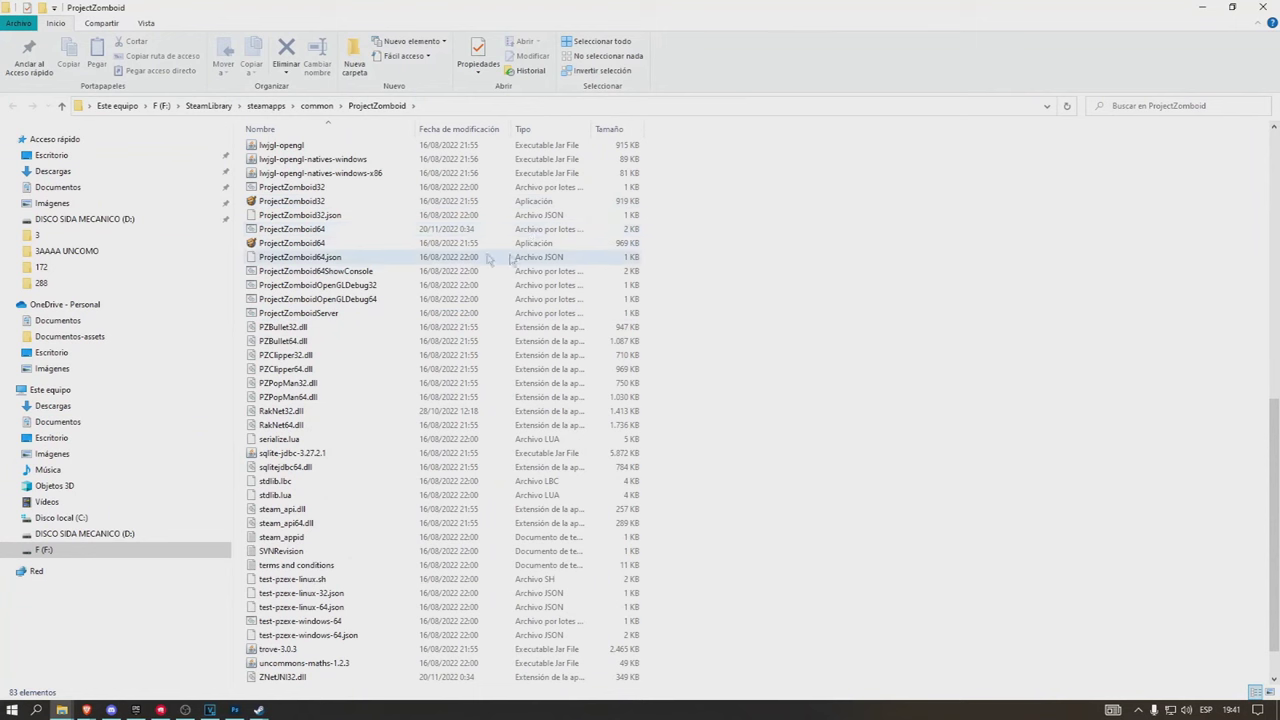
Locate the 32-bit and 64-bit Project Zomboid applications and select ProjectZomboid64
{"action": "left_click", "coordinate": [290, 243]}
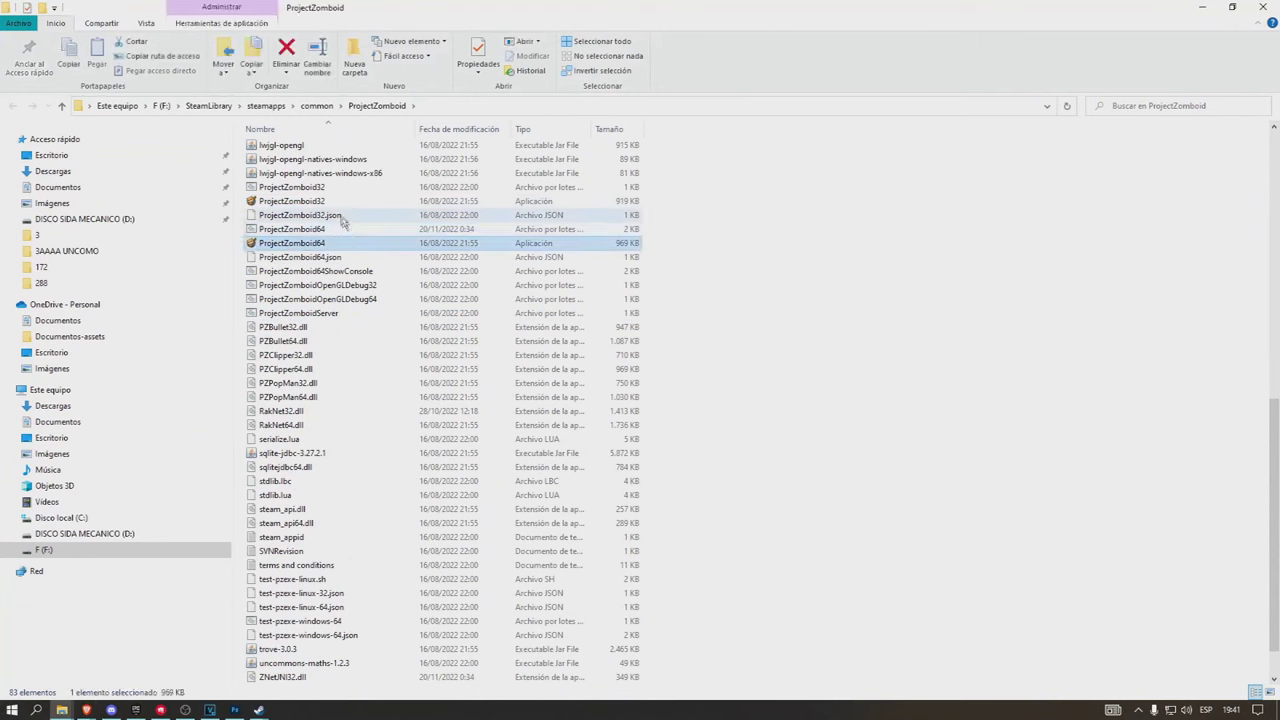
{"action": "left_click", "coordinate": [307, 207]}
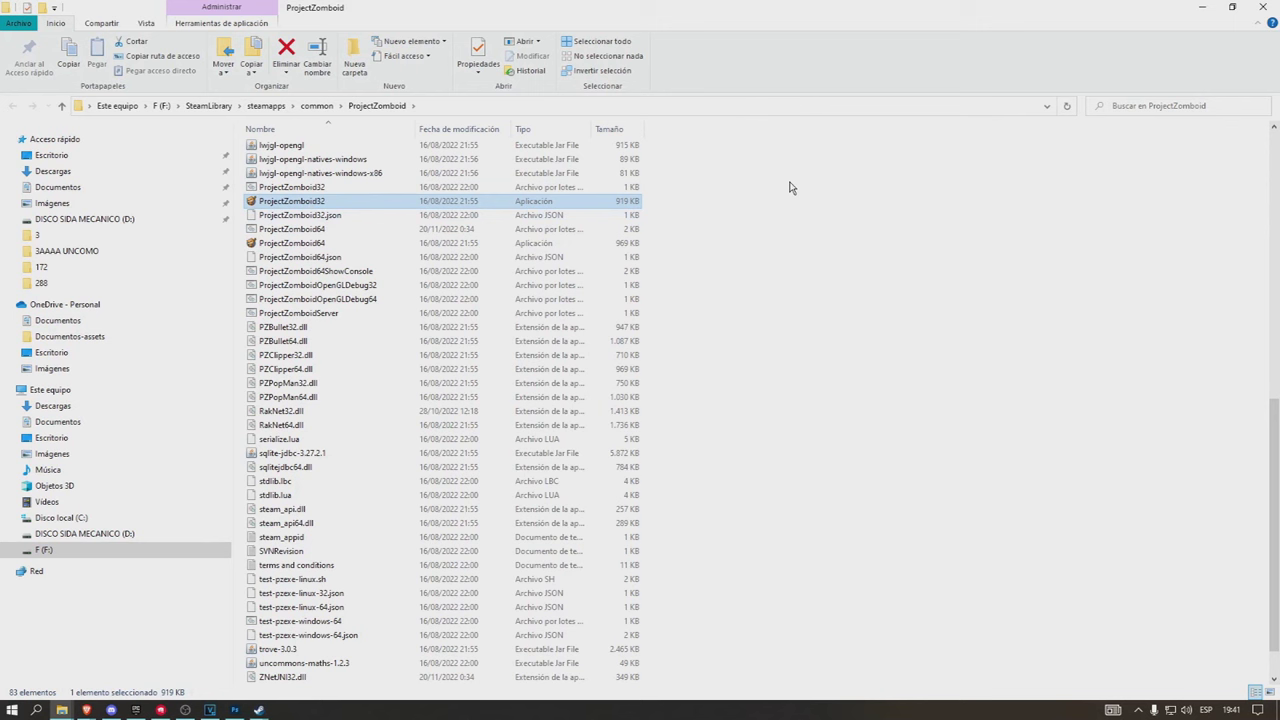
{"action": "left_click", "coordinate": [340, 247]}
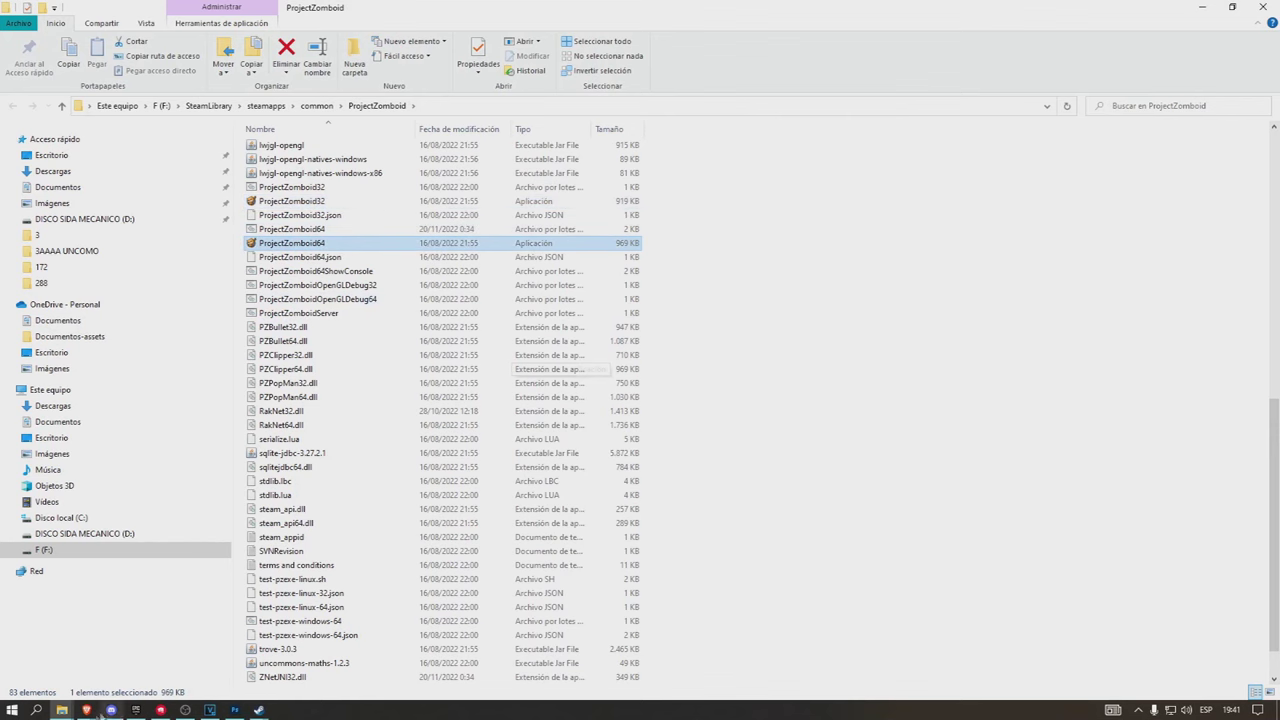
Find This PC with Windows search and check the system type in its properties
{"action": "left_click", "coordinate": [37, 710]}
{"action": "type", "text": "equi"}
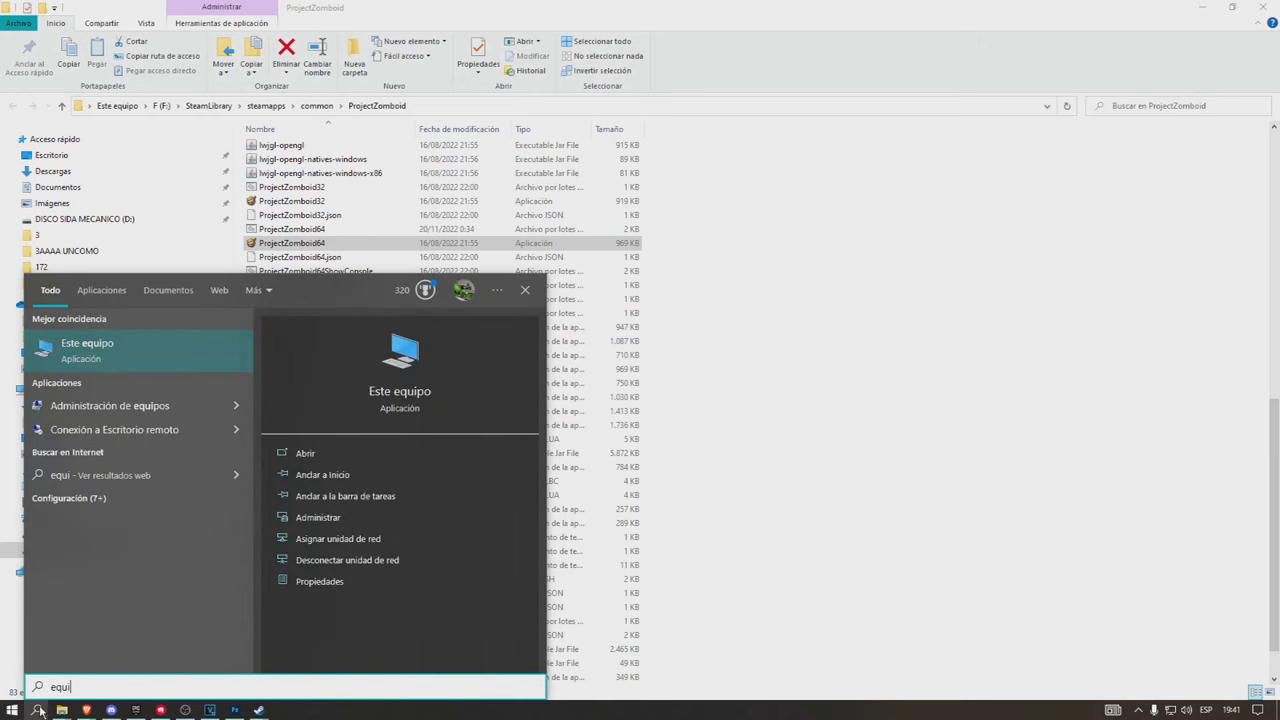
{"action": "left_click", "coordinate": [93, 345]}
{"action": "right_click", "coordinate": [328, 320]}
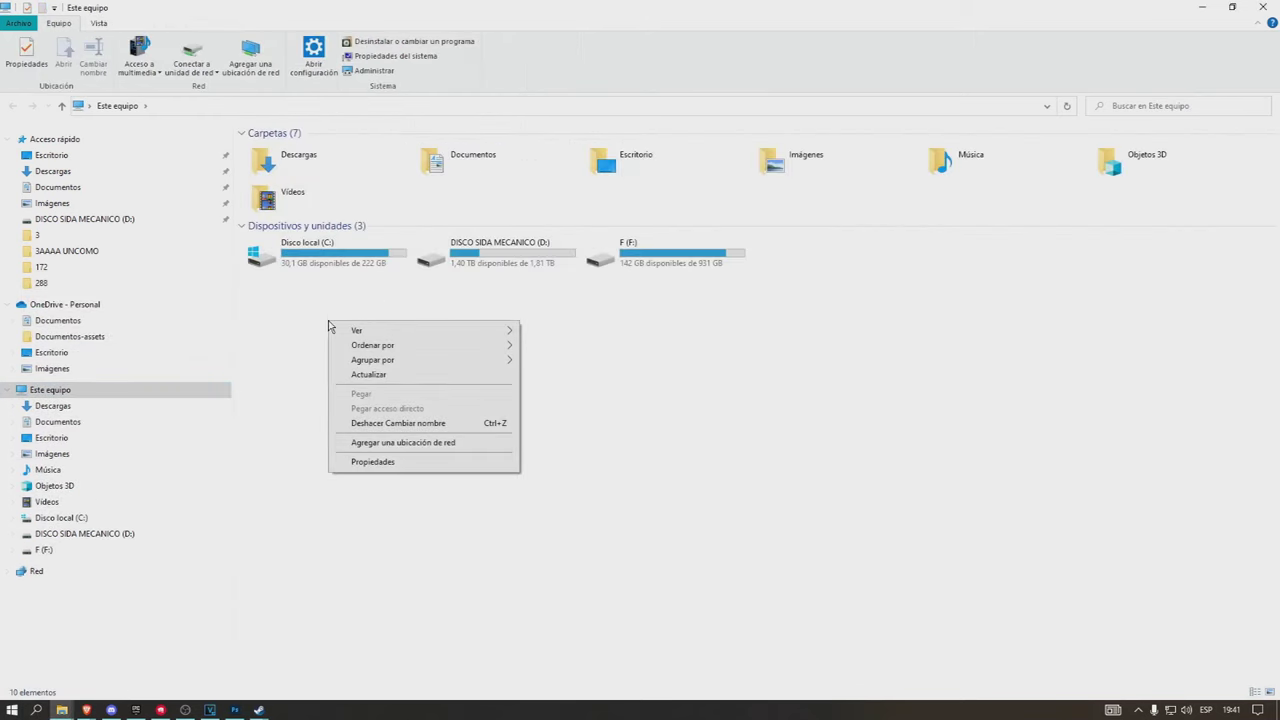
{"action": "left_click", "coordinate": [359, 462]}
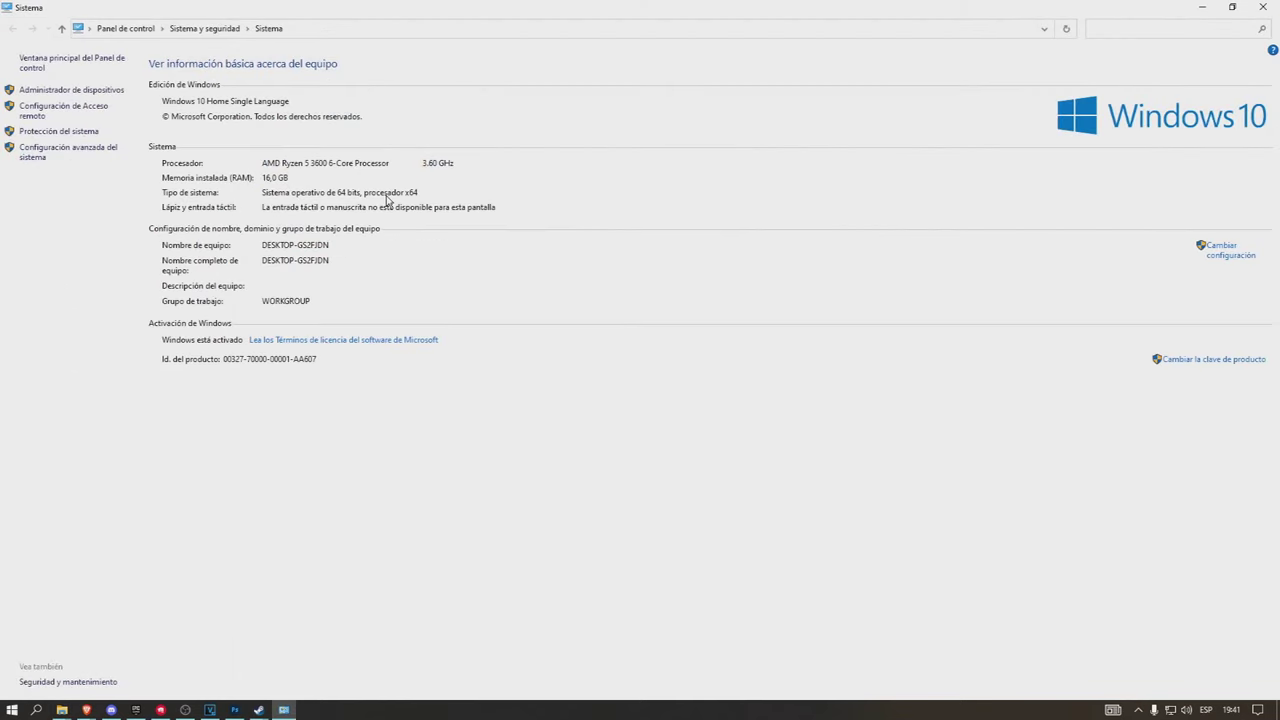
{"action": "left_click", "coordinate": [1262, 7]}
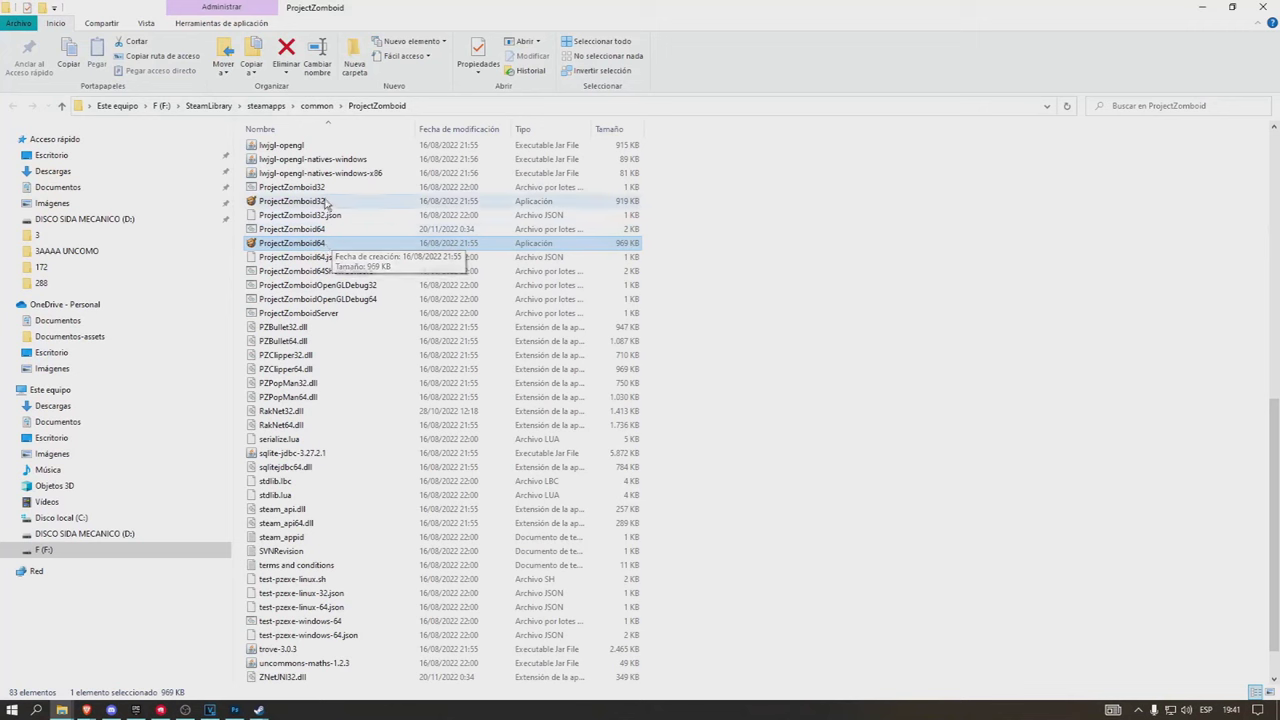
Look up the run-as-administrator option for the ProjectZomboid64 application
{"action": "left_click", "coordinate": [288, 204]}
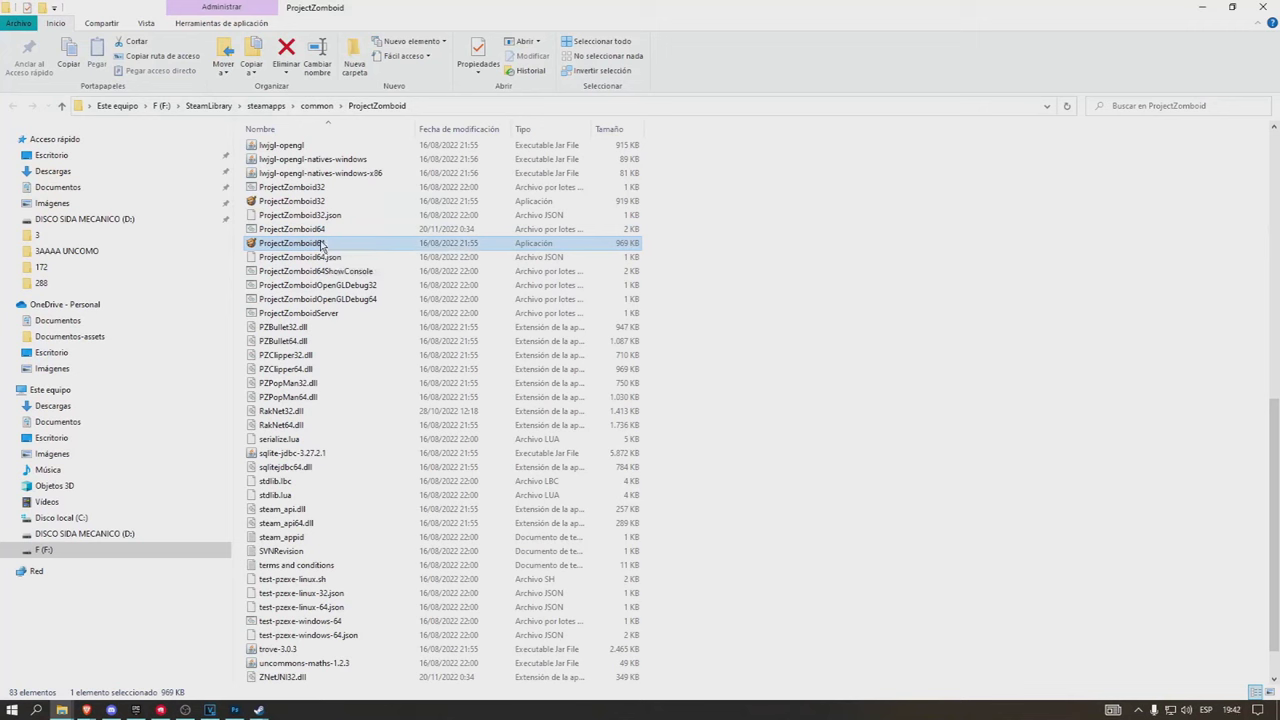
{"action": "right_click", "coordinate": [320, 243]}
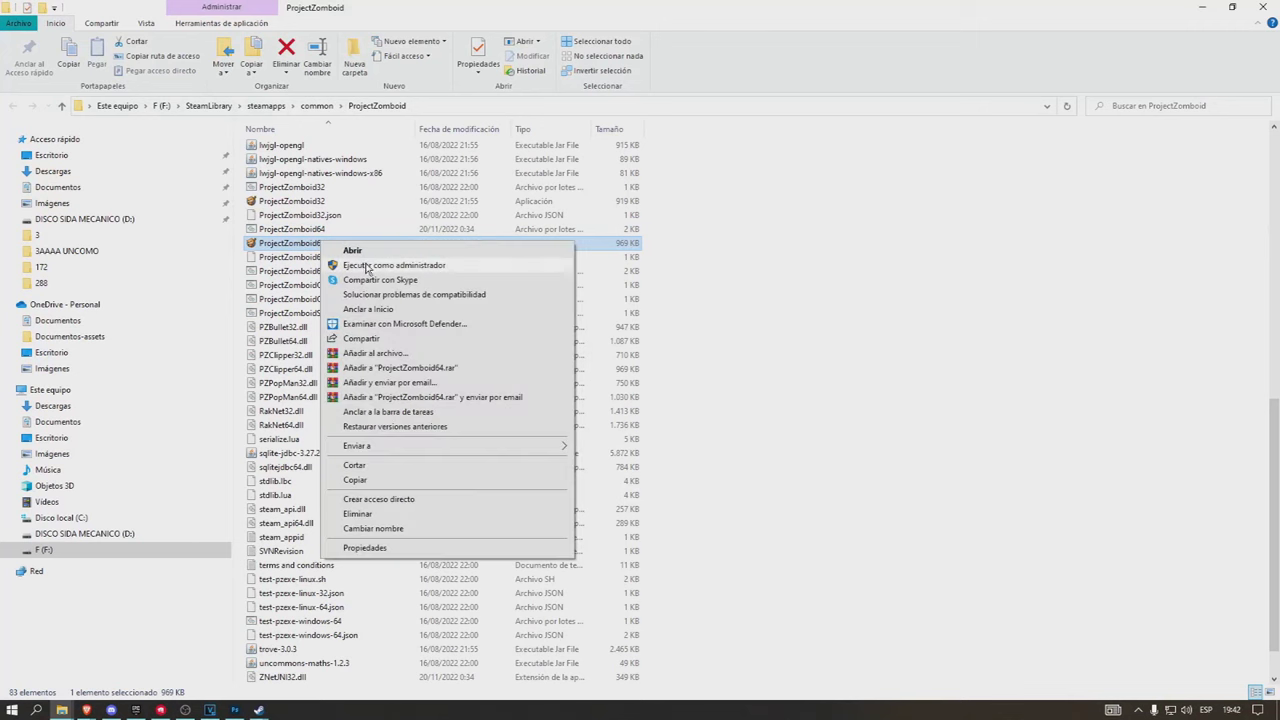
{"action": "left_click", "coordinate": [740, 257]}
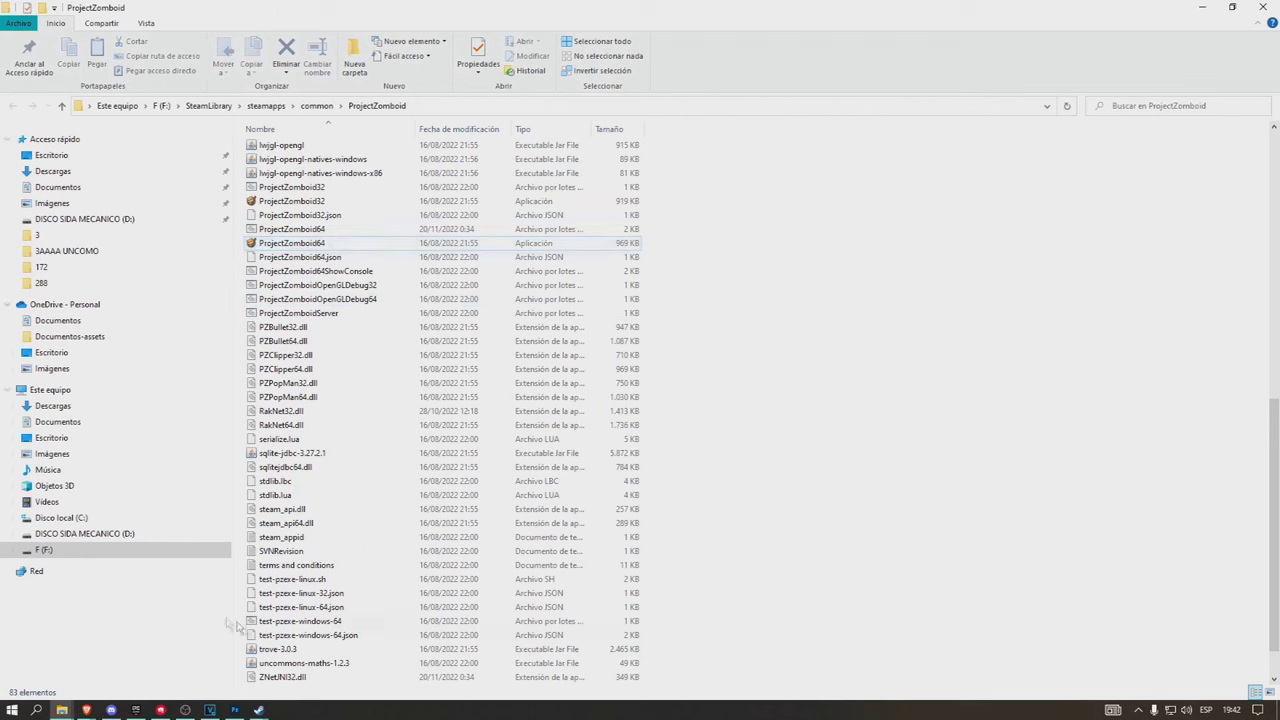
Switch to Windows Security and open the ransomware protection settings under virus and threat protection
{"action": "left_click", "coordinate": [37, 711]}
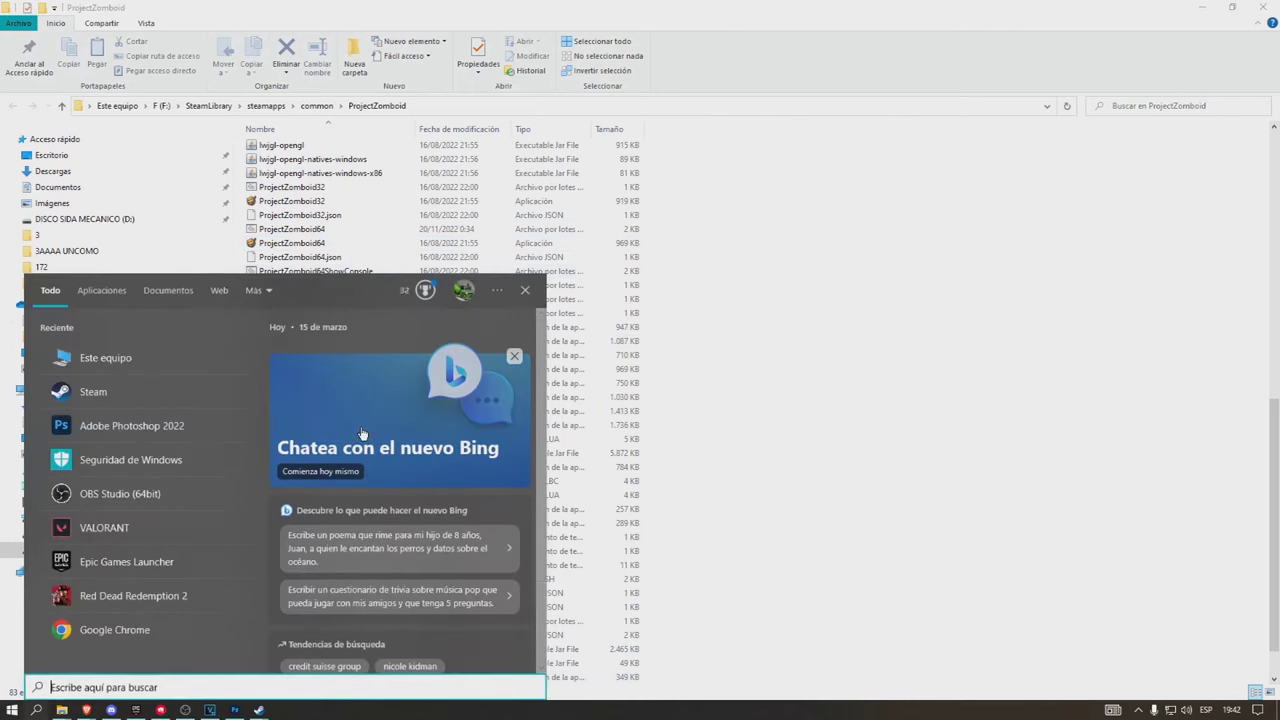
{"action": "type", "text": "windo"}
{"action": "key", "text": "Return"}
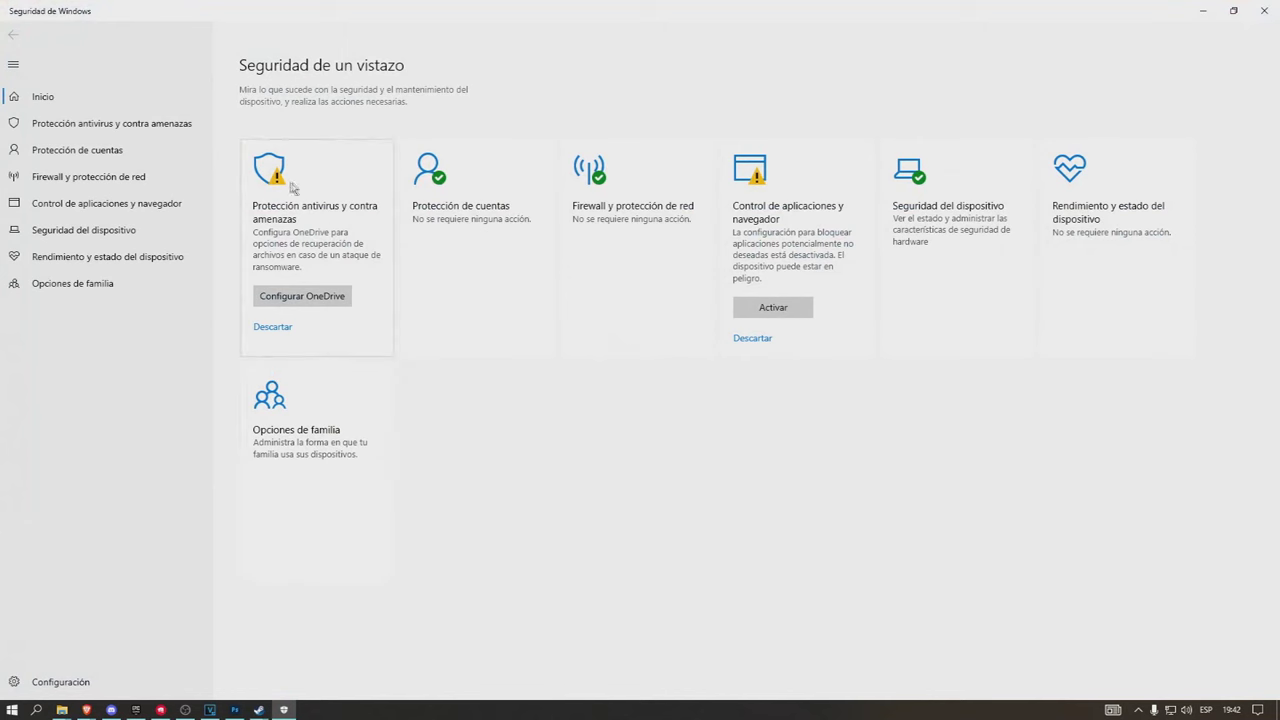
{"action": "left_click", "coordinate": [325, 265]}
{"action": "scroll", "coordinate": [350, 240], "scroll_direction": "down", "scroll_amount": 3}
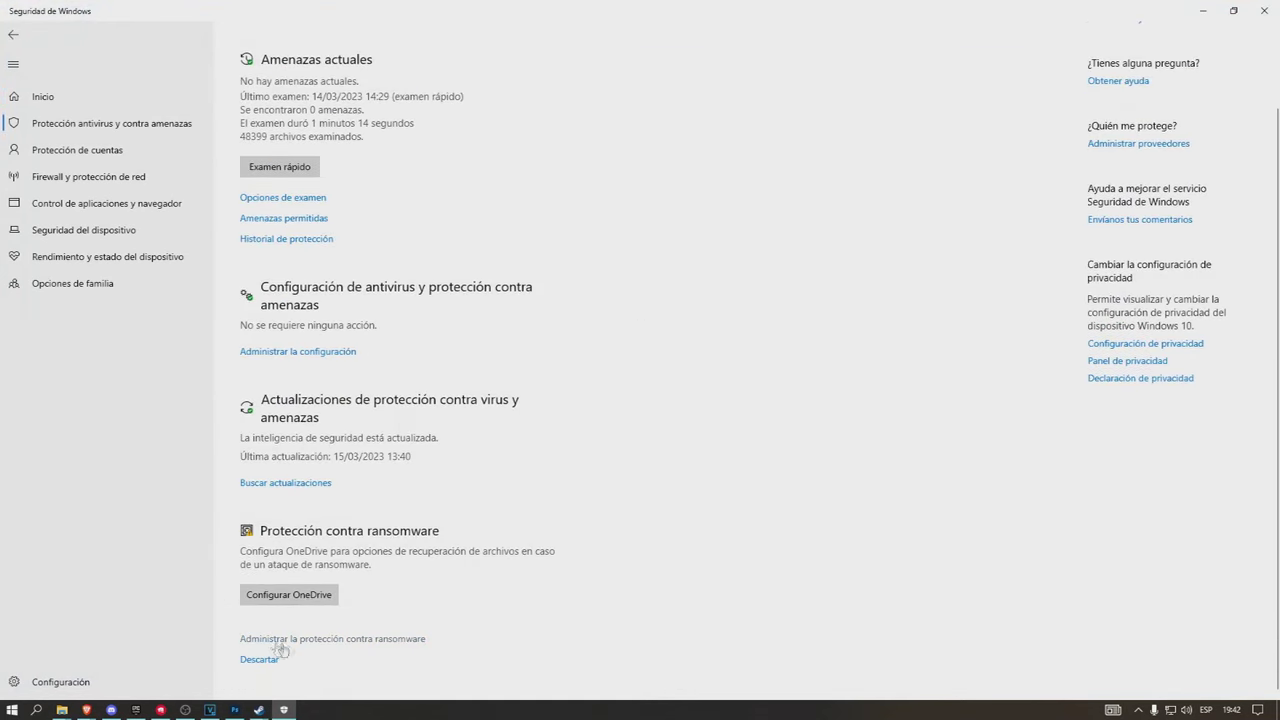
{"action": "left_click", "coordinate": [340, 640]}
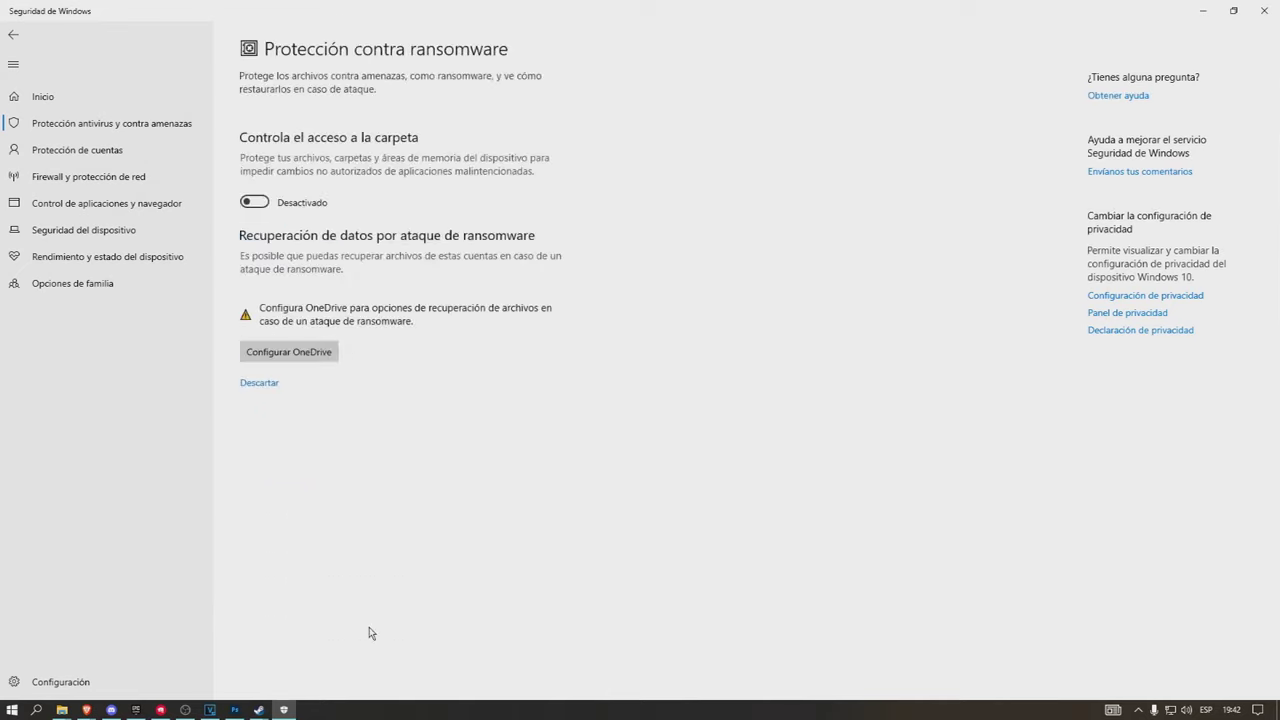
Turn controlled folder access on, switch it off, and turn it back on
{"action": "left_click", "coordinate": [266, 203]}
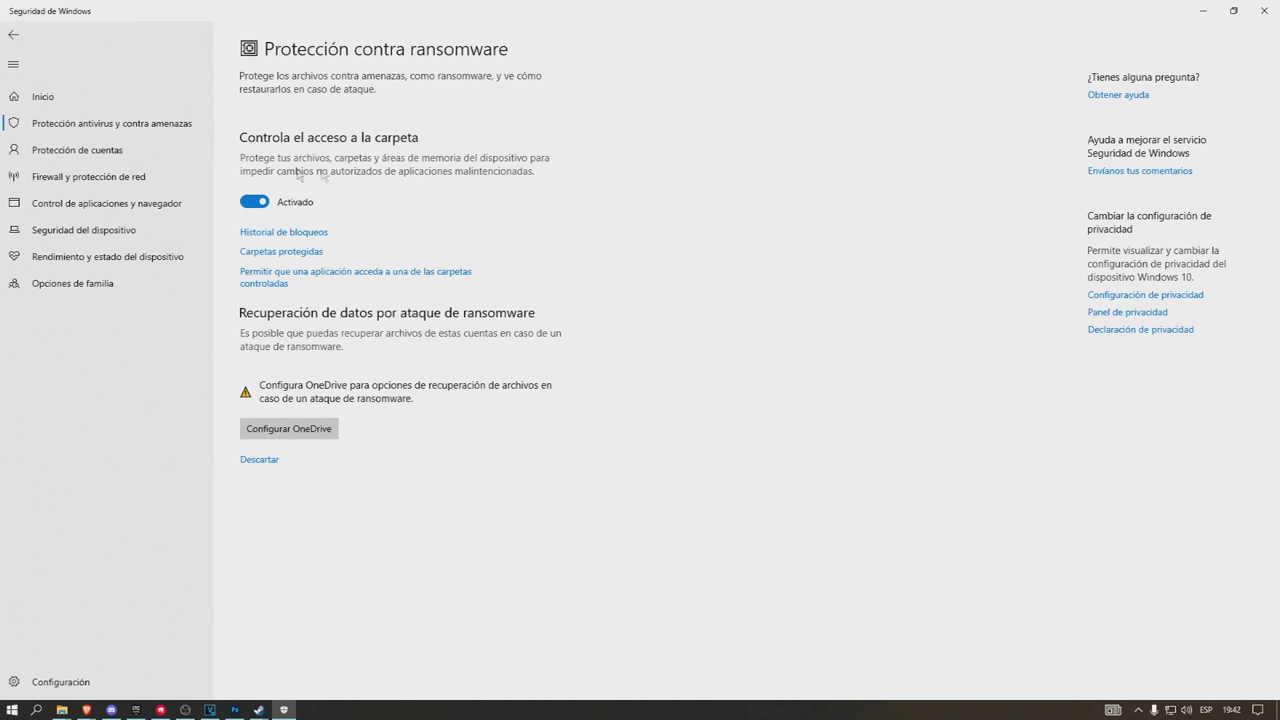
{"action": "left_click", "coordinate": [256, 203]}
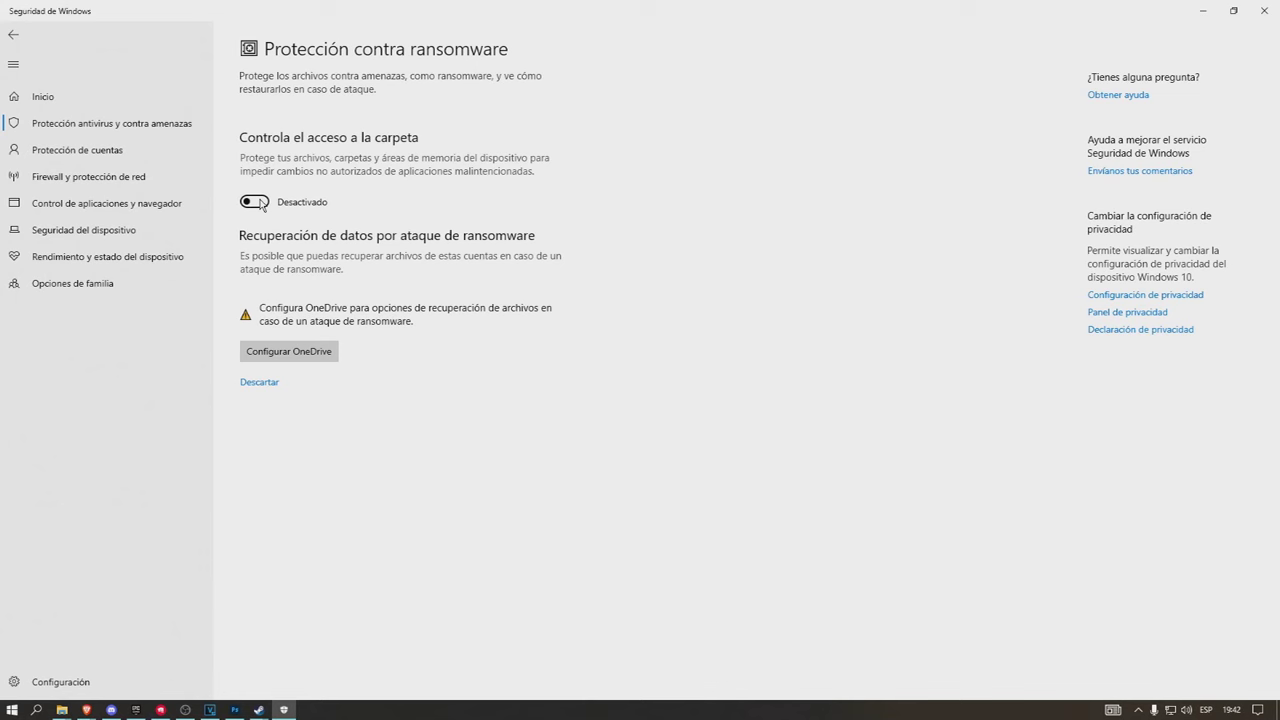
{"action": "left_click", "coordinate": [261, 203]}
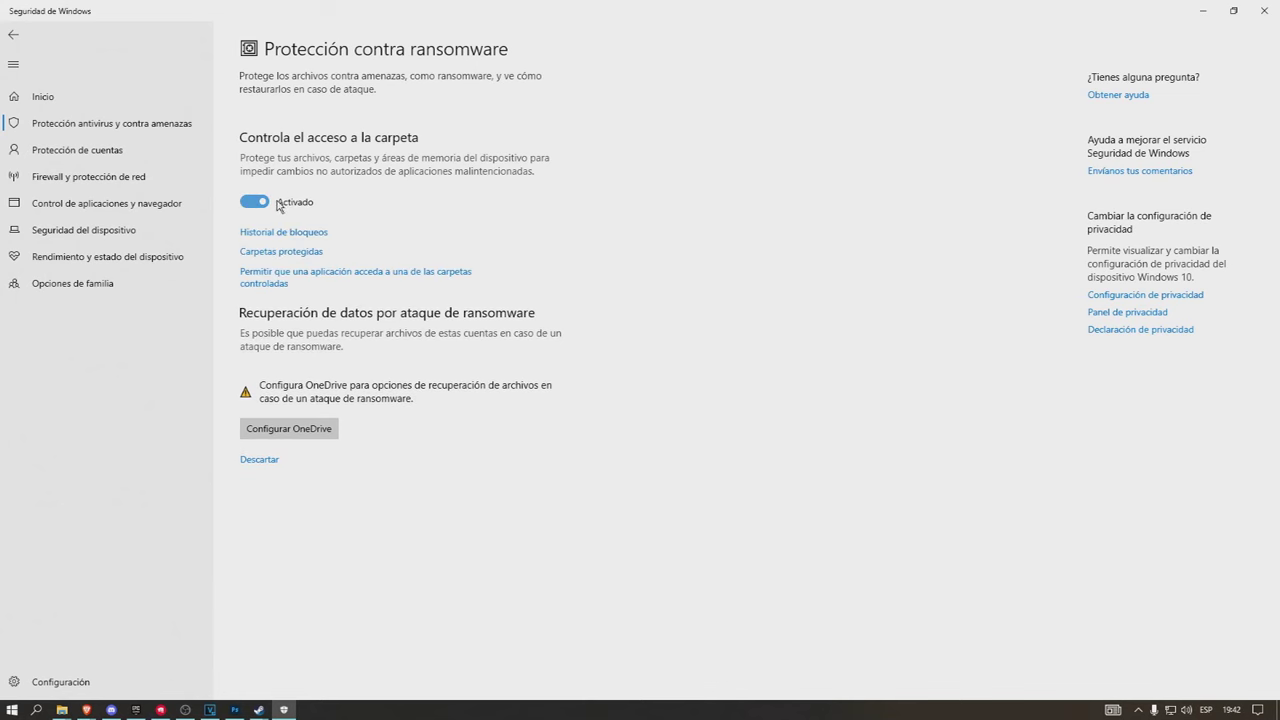
Check the block history of controlled folder access and look up the options for adding an allowed application
{"action": "left_click", "coordinate": [300, 232]}
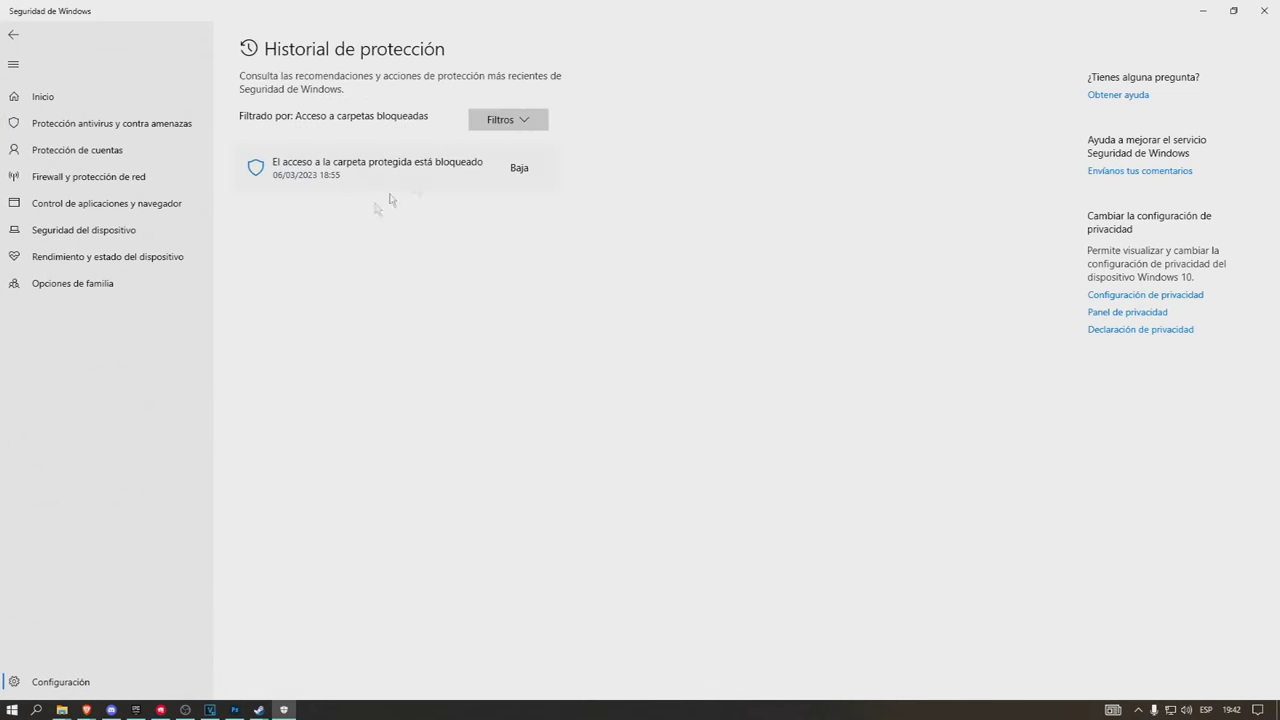
{"action": "left_click", "coordinate": [13, 34]}
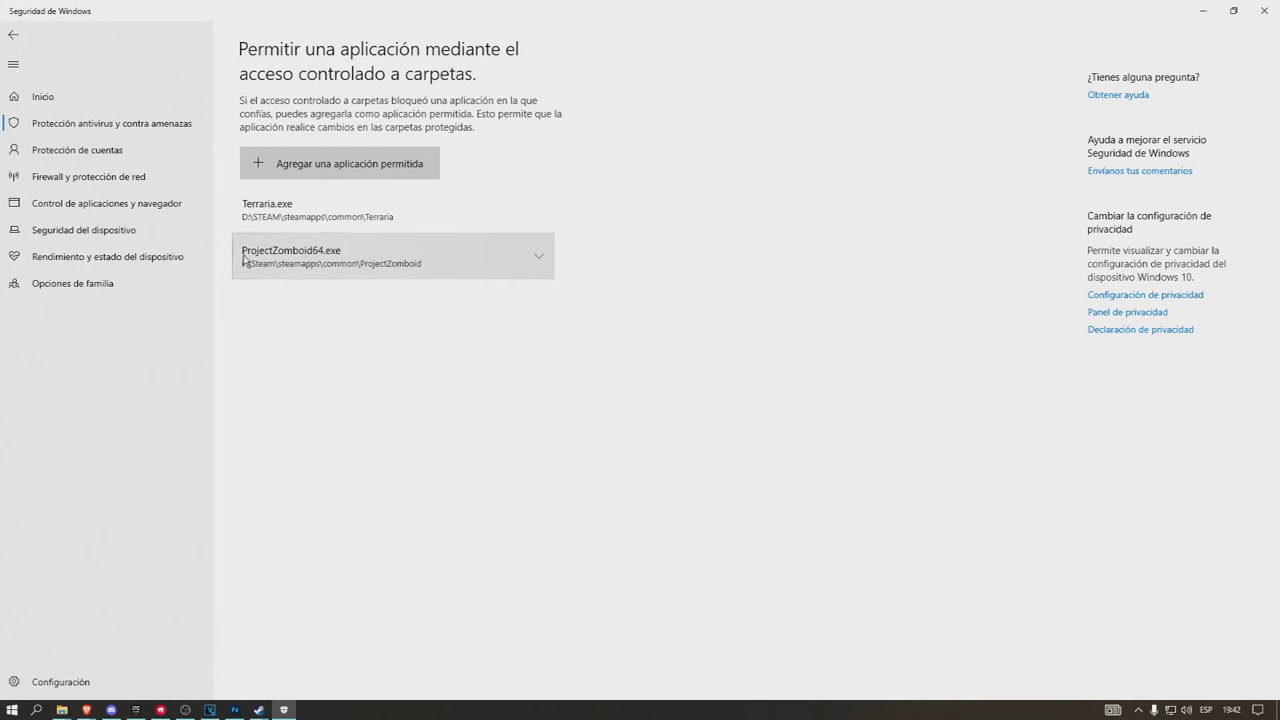
{"action": "left_click", "coordinate": [290, 165]}
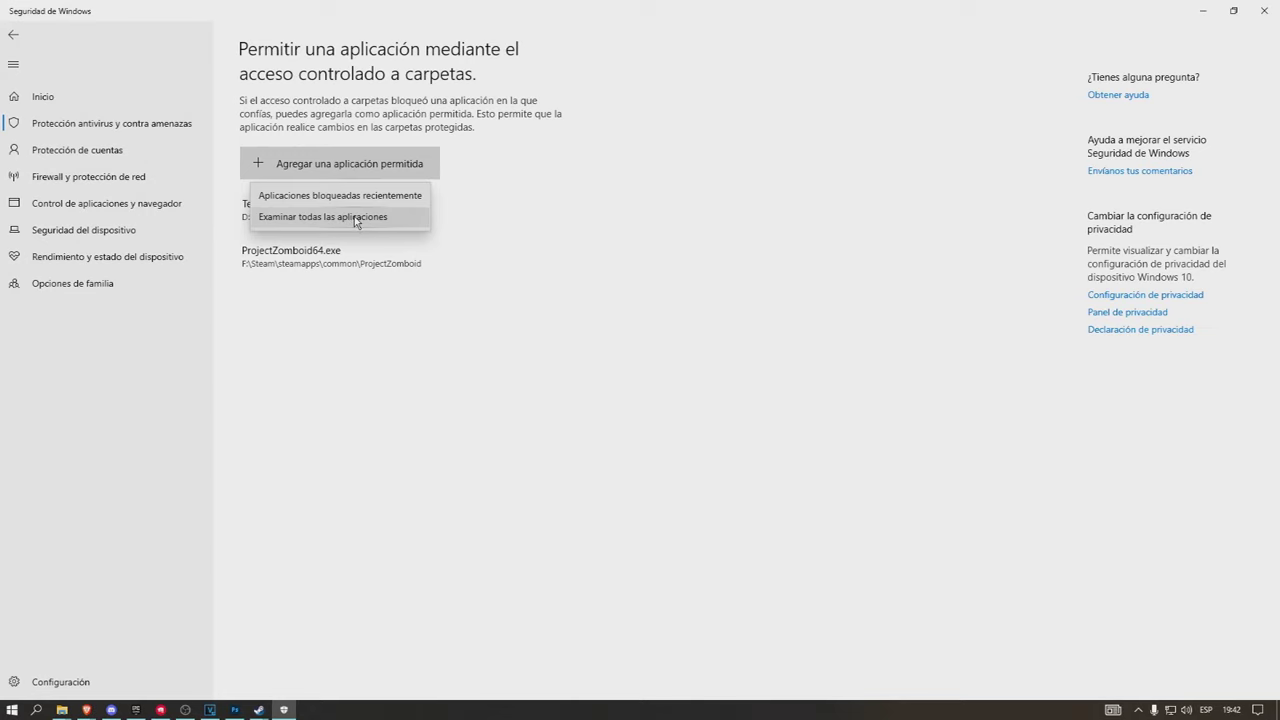
{"action": "left_click", "coordinate": [403, 412]}
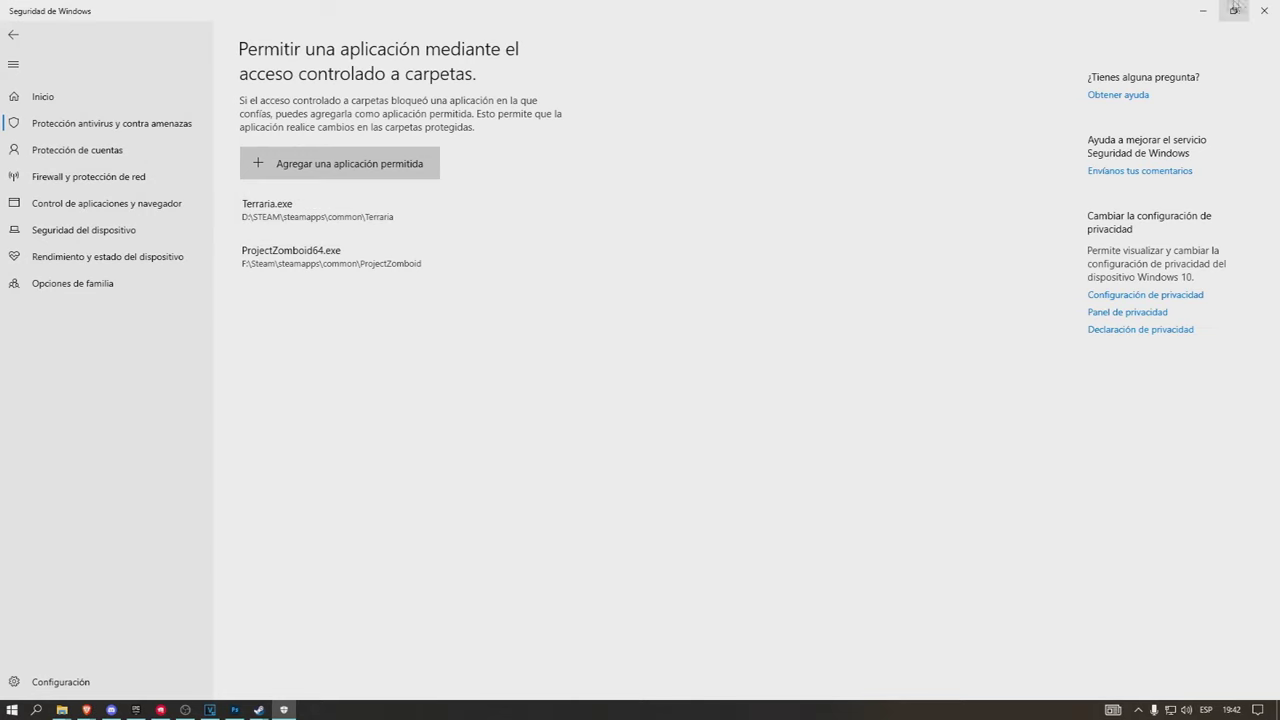